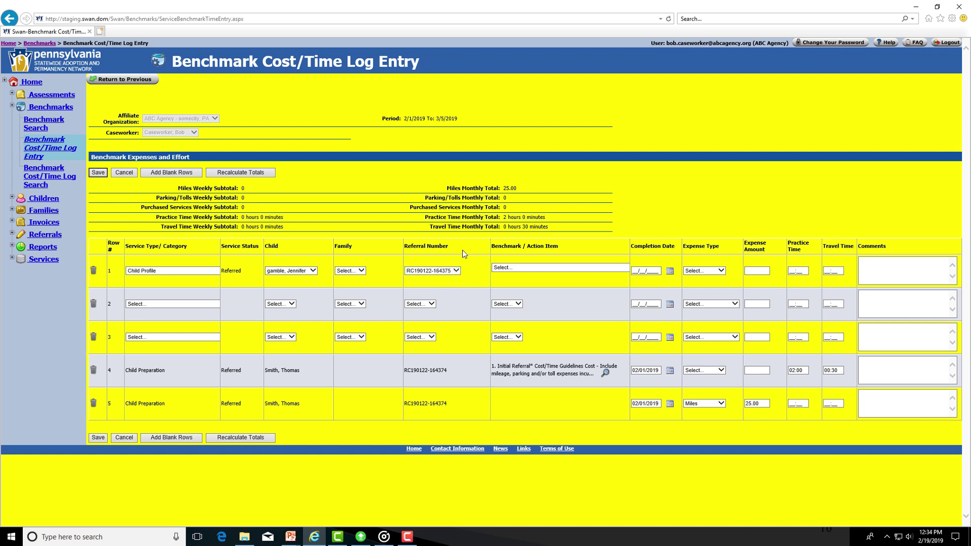
Fill row 1 with benchmark 3.1 - 3, Parking/Tolls 2.25, 01:00 practice, 00:15 travel, and try saving.
{"action": "left_click", "coordinate": [514, 268]}
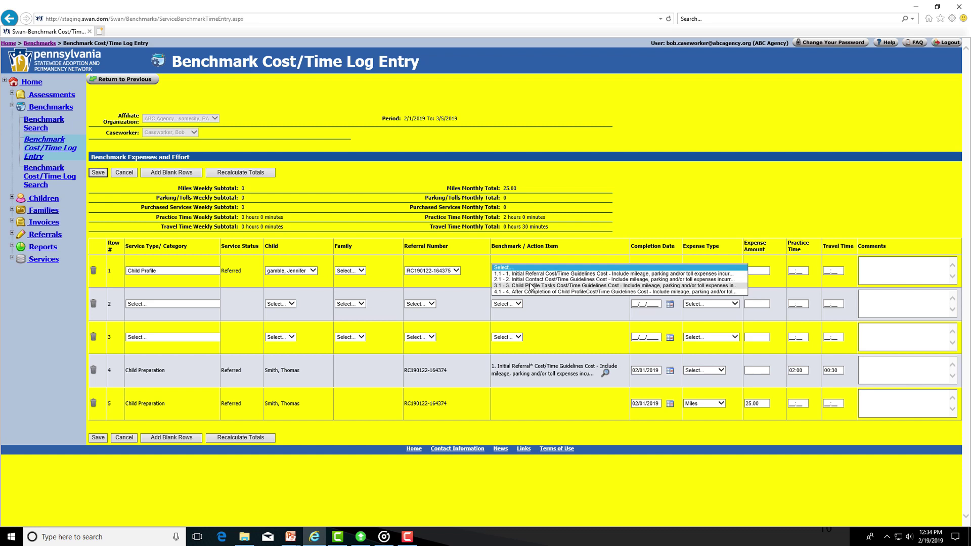
{"action": "left_click", "coordinate": [531, 286]}
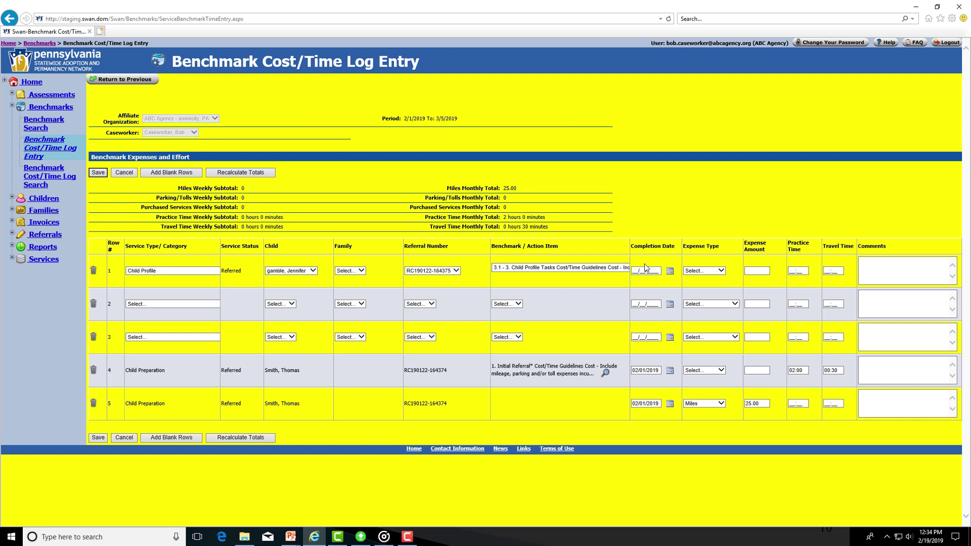
{"action": "left_click", "coordinate": [721, 272]}
{"action": "left_click", "coordinate": [710, 283]}
{"action": "left_click", "coordinate": [758, 270]}
{"action": "key", "text": "Tab"}
{"action": "key", "text": "Tab"}
{"action": "type", "text": "00:15"}
{"action": "left_click", "coordinate": [100, 173]}
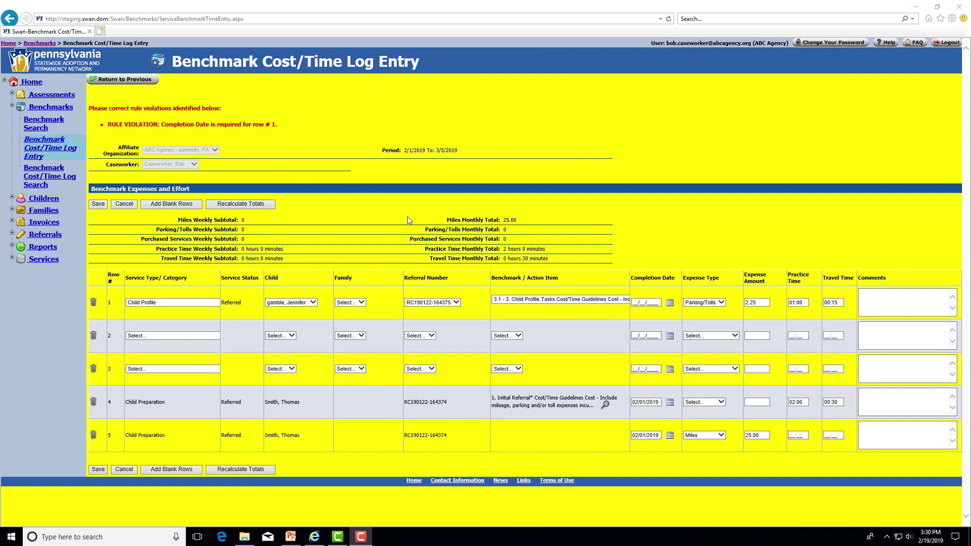
Set row 1's completion date to February 4, 2019 and save the entry.
{"action": "left_click", "coordinate": [671, 303]}
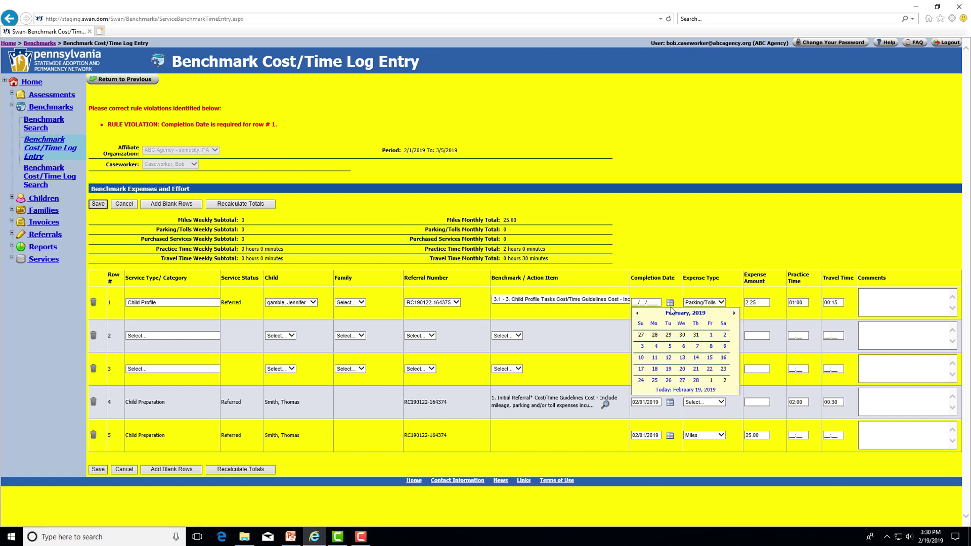
{"action": "left_click", "coordinate": [657, 347]}
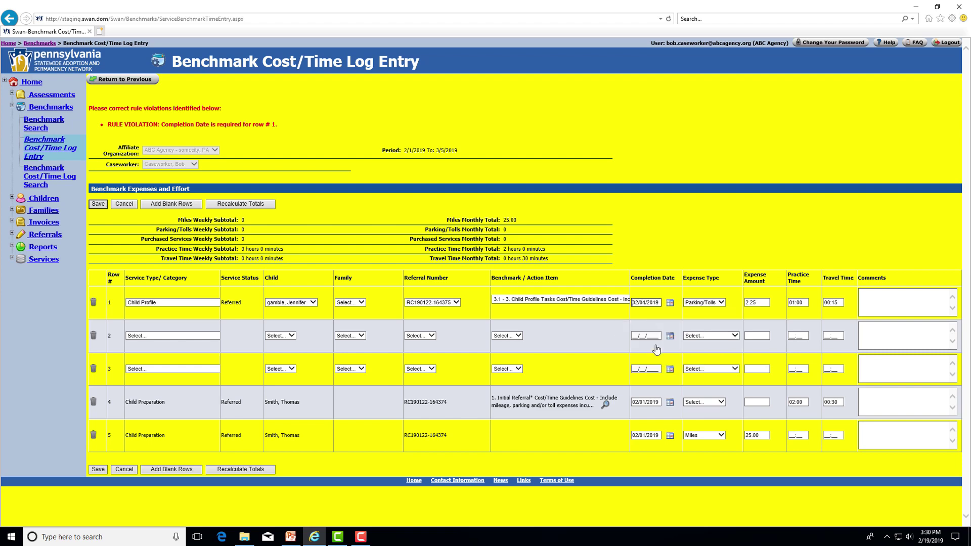
{"action": "left_click", "coordinate": [98, 206]}
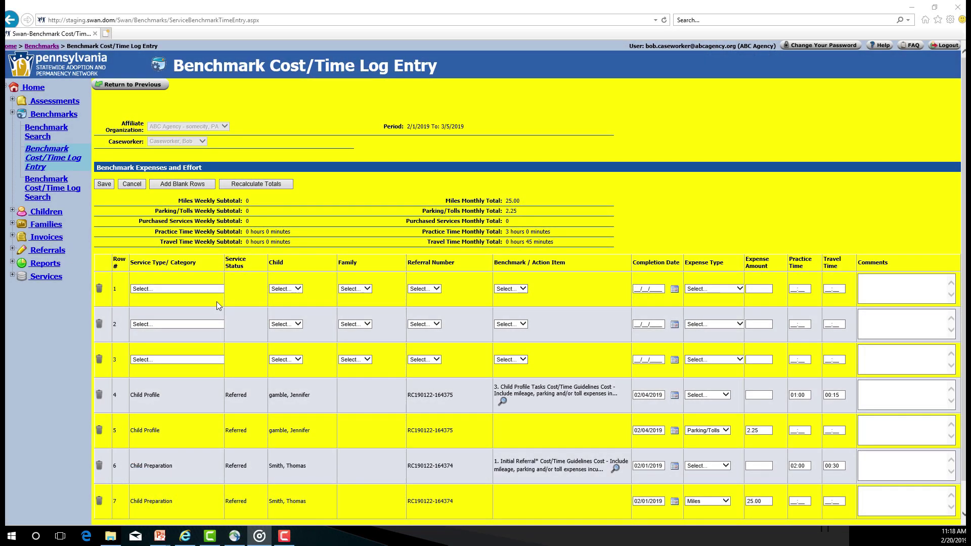
Re-enter row 1 as Child Profile for the same child, benchmark 3.1 - 3, dated 02/04/2019.
{"action": "left_click", "coordinate": [198, 289]}
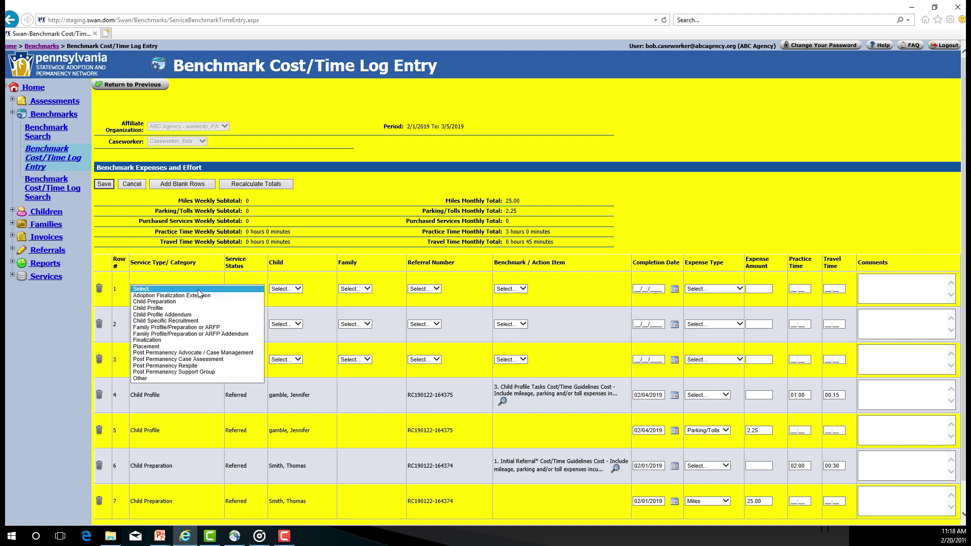
{"action": "left_click", "coordinate": [173, 309]}
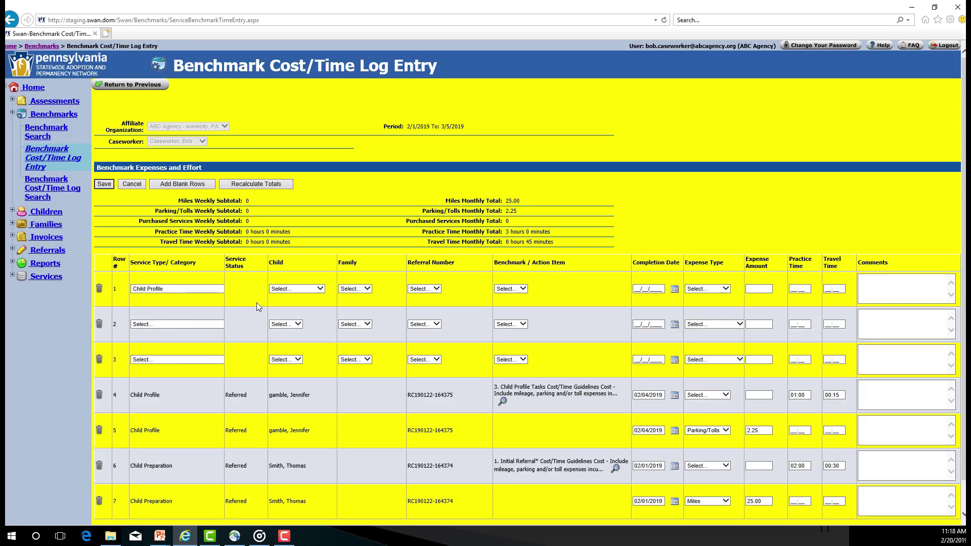
{"action": "left_click", "coordinate": [311, 289]}
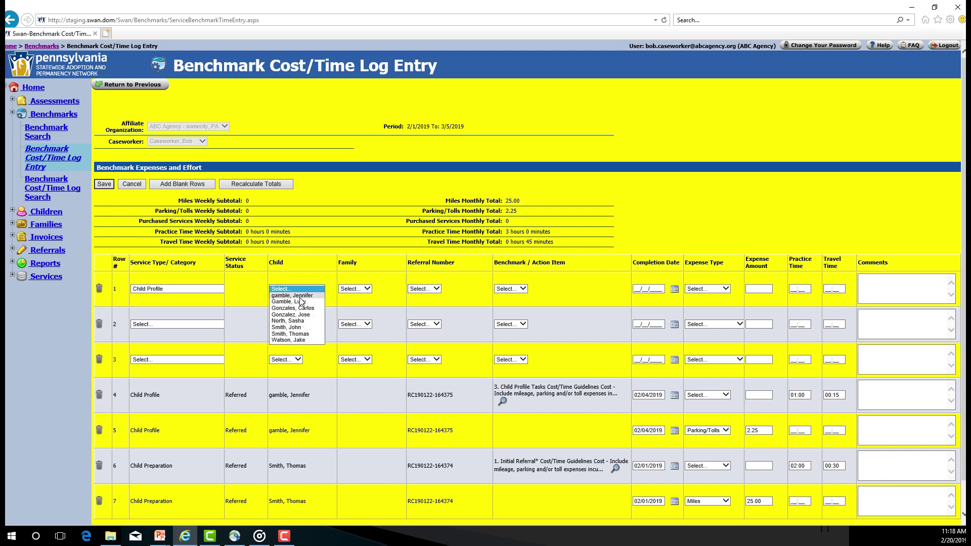
{"action": "left_click", "coordinate": [302, 296]}
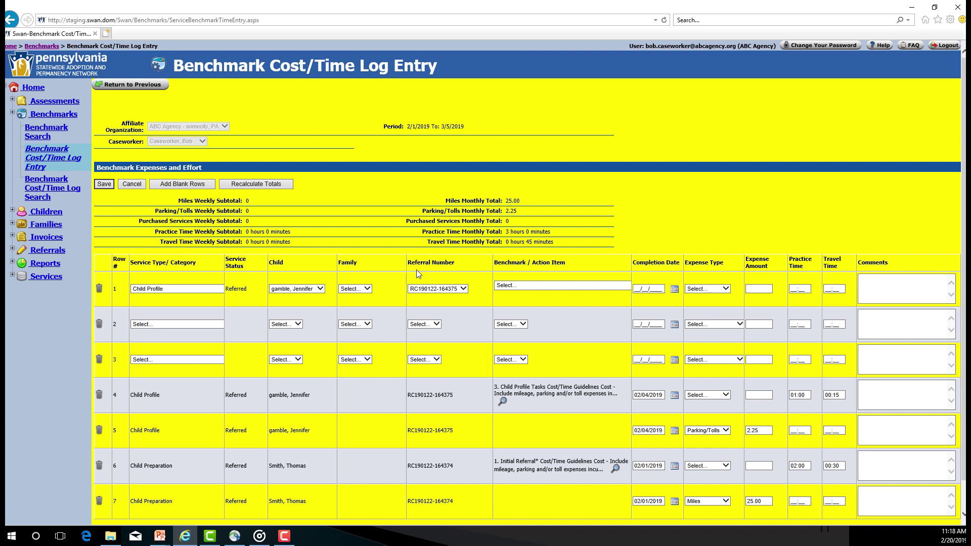
{"action": "left_click", "coordinate": [541, 288]}
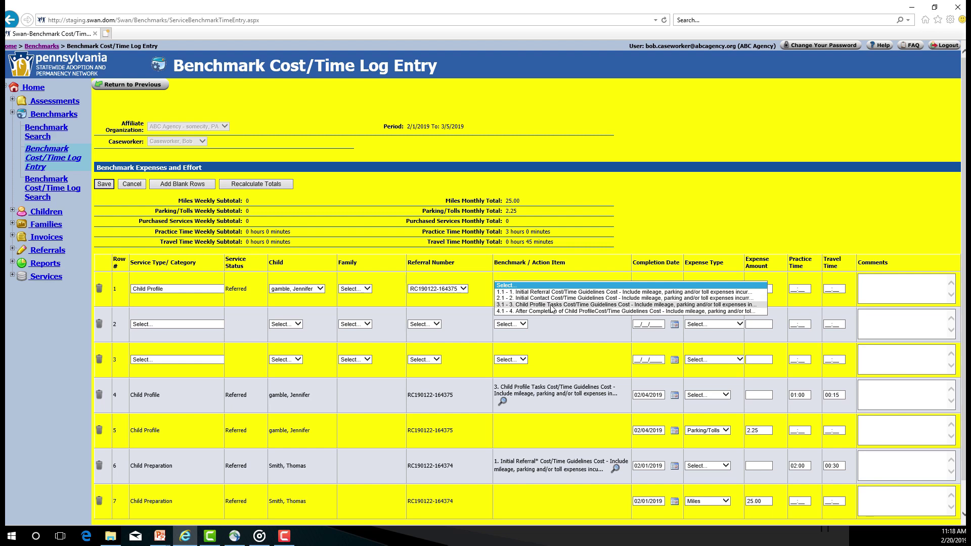
{"action": "left_click", "coordinate": [551, 305]}
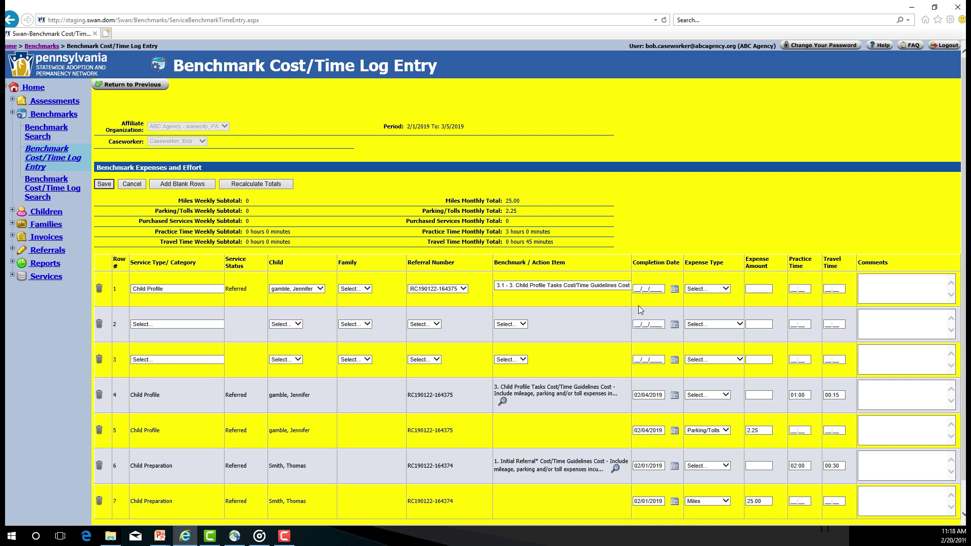
{"action": "left_click", "coordinate": [675, 289]}
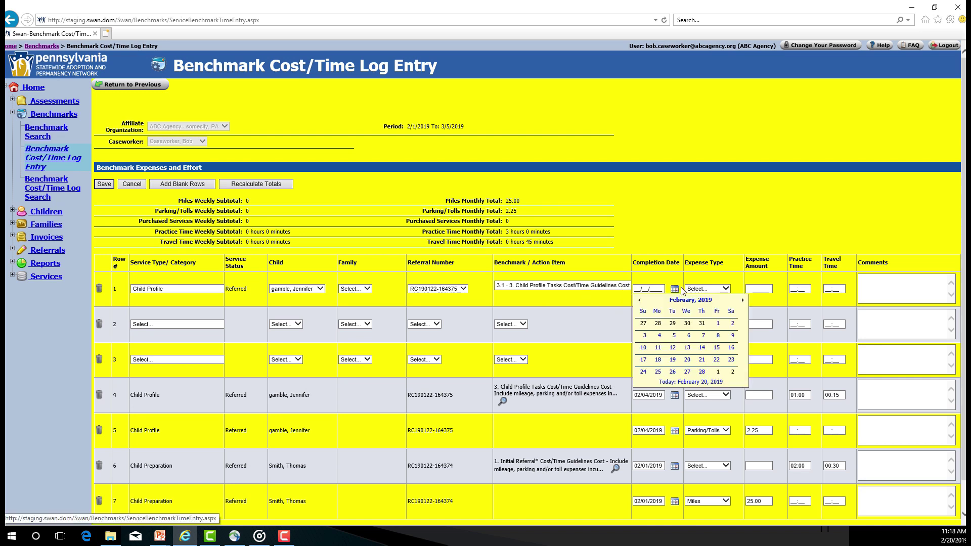
{"action": "left_click", "coordinate": [660, 336]}
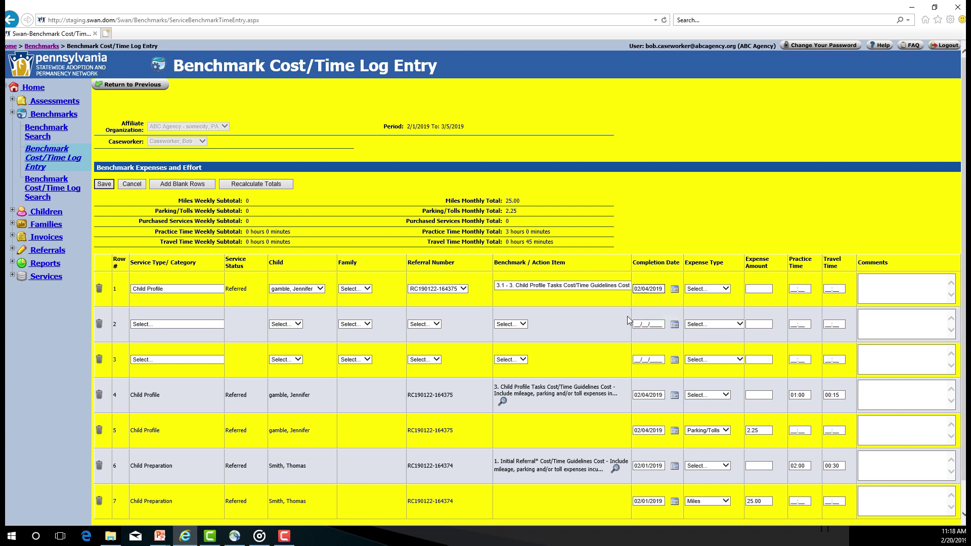
Add Parking/Tolls 2.25, 01:00 practice and 00:15 travel time, then save the repeated entry.
{"action": "left_click", "coordinate": [727, 289]}
{"action": "left_click", "coordinate": [713, 302]}
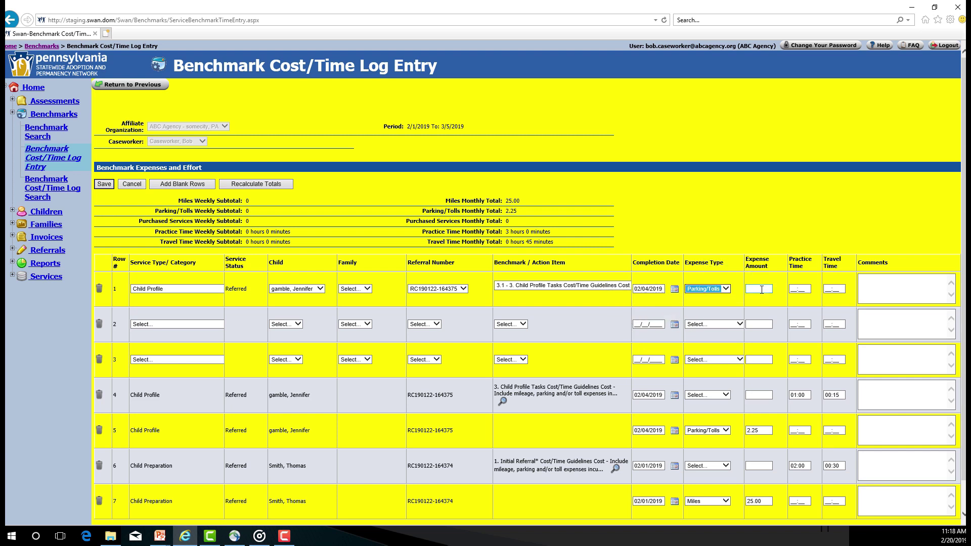
{"action": "left_click", "coordinate": [760, 289]}
{"action": "type", "text": "2.25"}
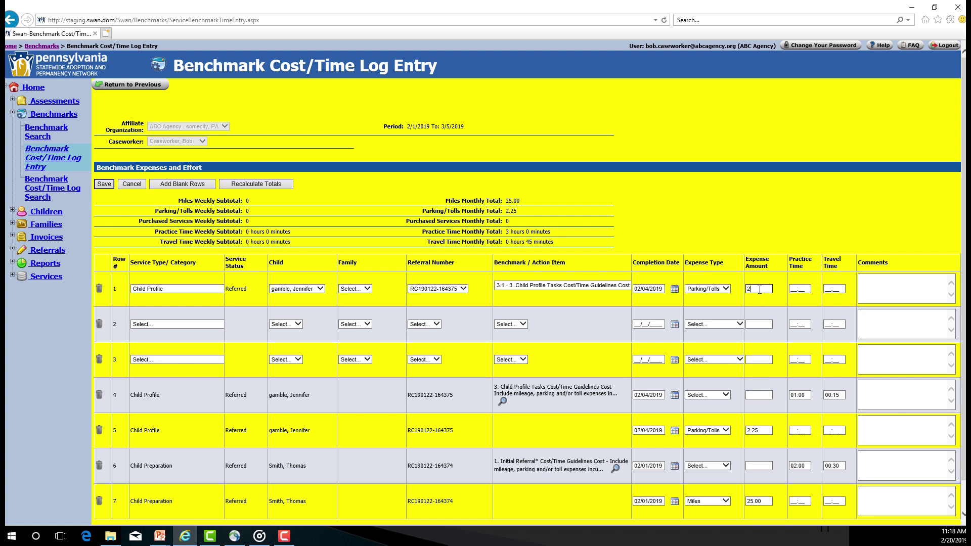
{"action": "left_click", "coordinate": [795, 289]}
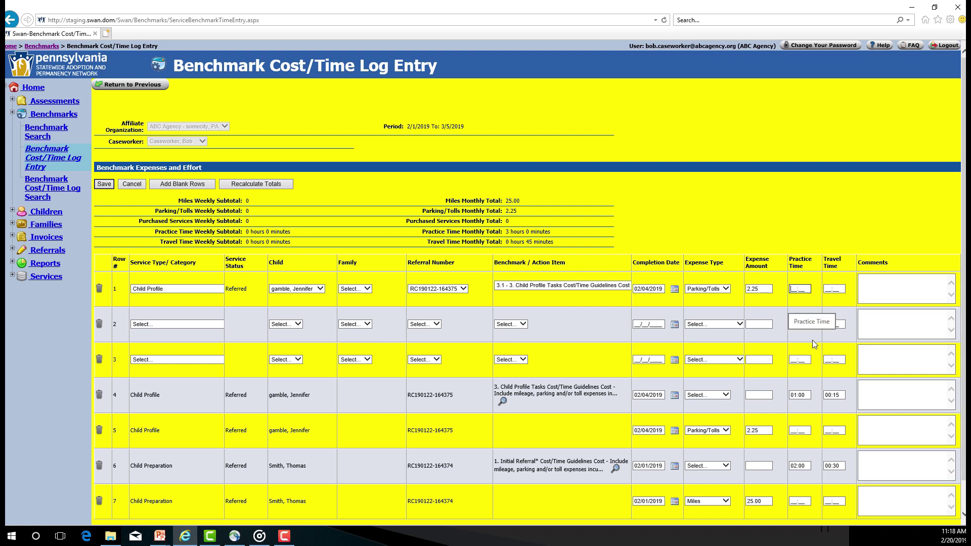
{"action": "type", "text": "0100"}
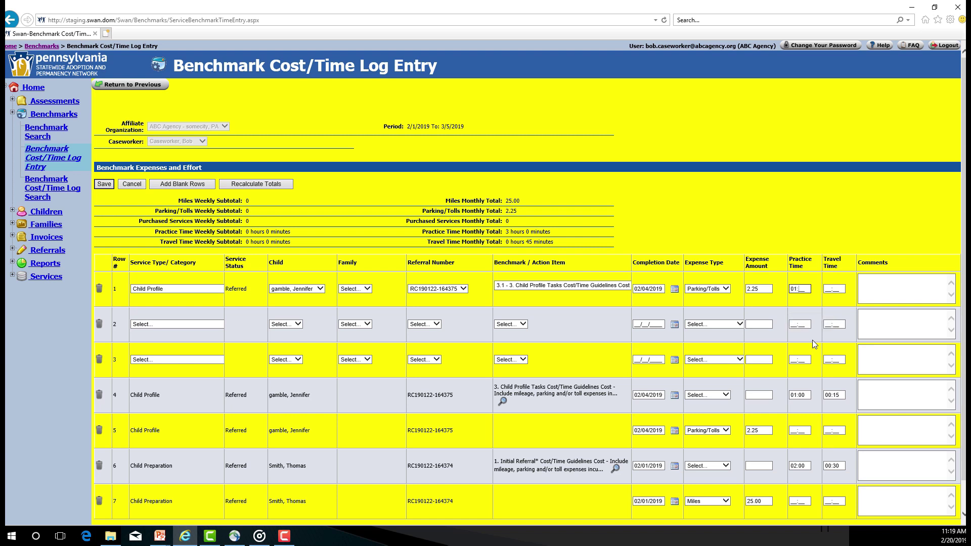
{"action": "key", "text": "Tab"}
{"action": "type", "text": "00:15"}
{"action": "left_click", "coordinate": [873, 293]}
{"action": "left_click", "coordinate": [105, 184]}
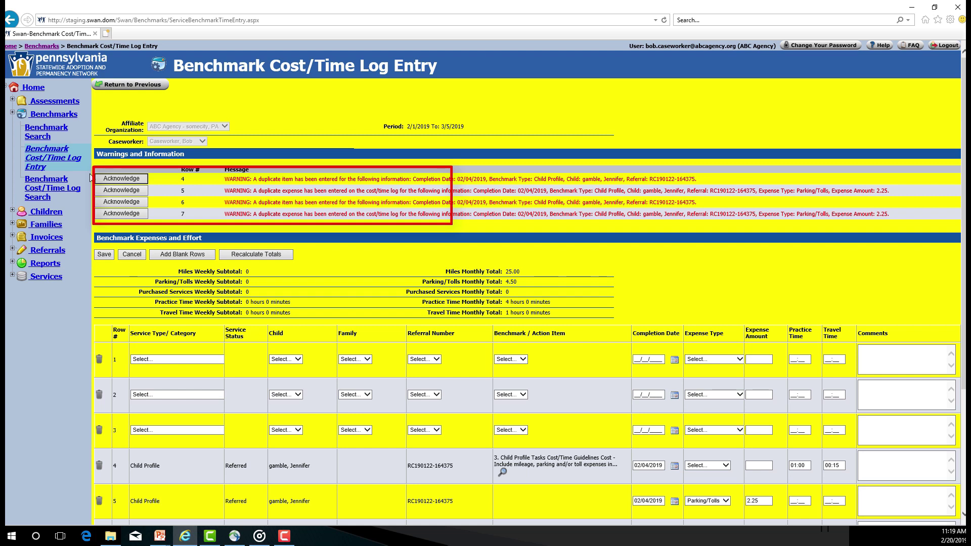
Acknowledge the duplicate-entry warning shown for row 4.
{"action": "left_click", "coordinate": [119, 181]}
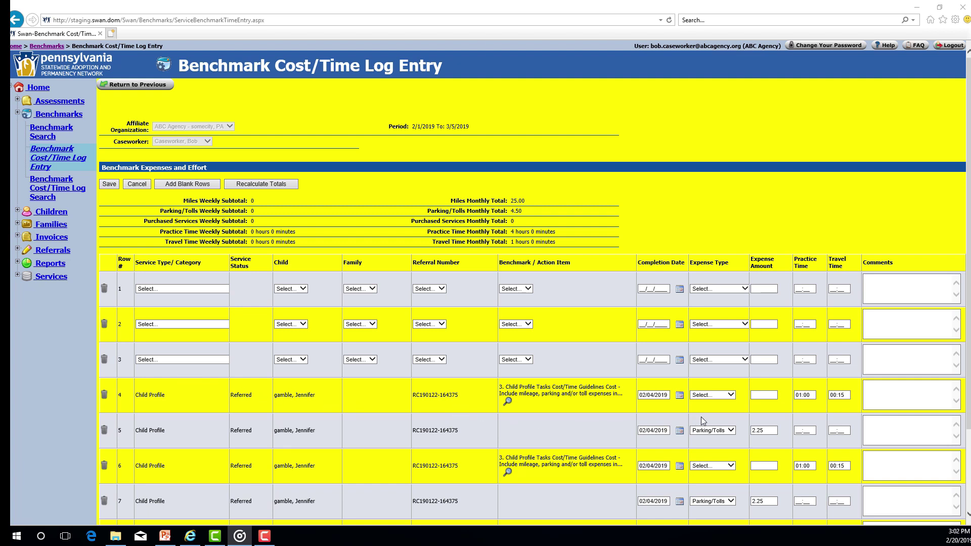
Change row 4's practice time to 01:15, save it, then start deleting row 4.
{"action": "left_click", "coordinate": [814, 395]}
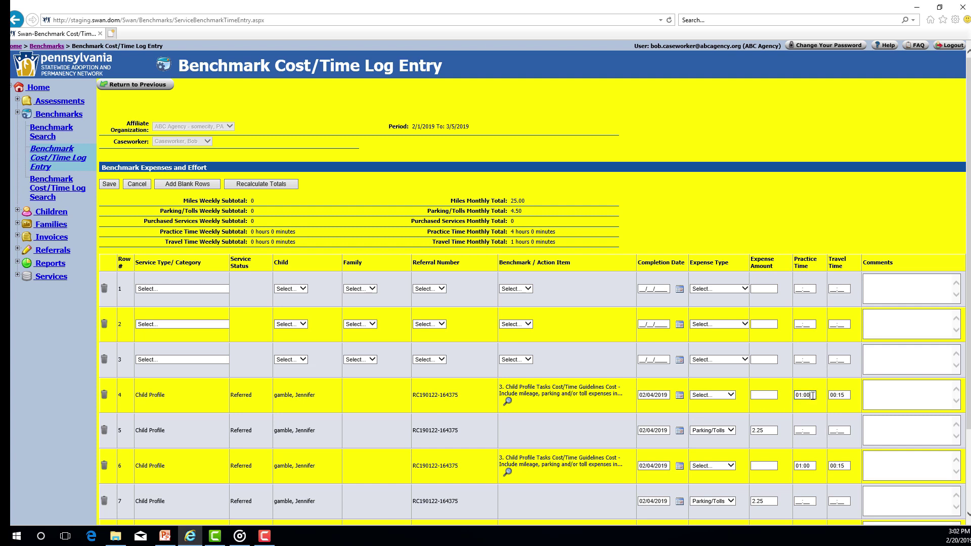
{"action": "key", "text": "BackSpace"}
{"action": "key", "text": "BackSpace"}
{"action": "type", "text": "15"}
{"action": "left_click", "coordinate": [107, 185]}
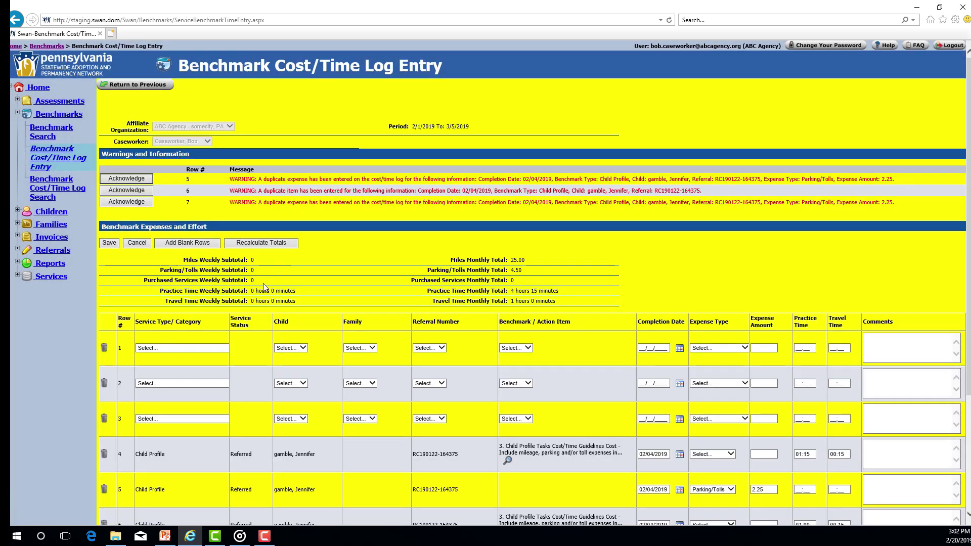
{"action": "scroll", "coordinate": [262, 289], "scroll_direction": "down", "scroll_amount": 3}
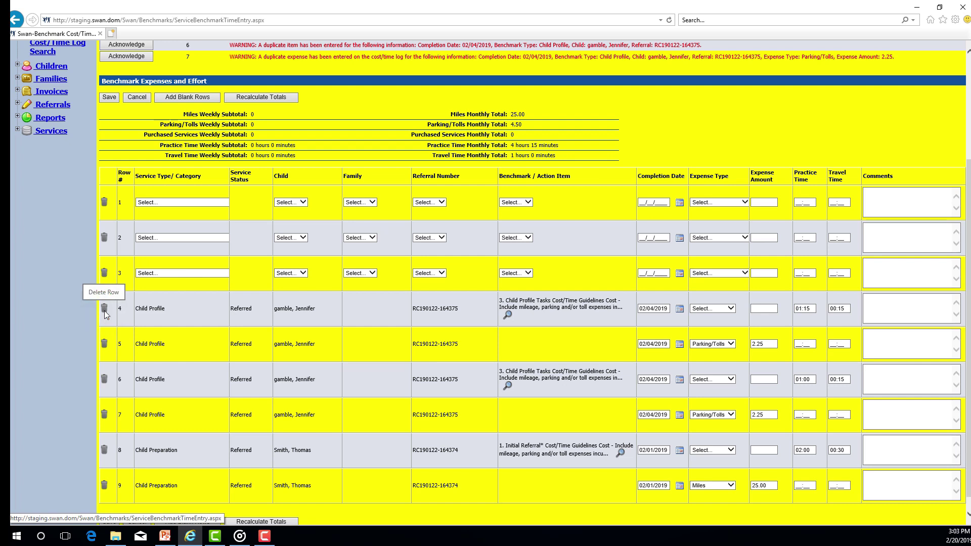
{"action": "left_click", "coordinate": [105, 309]}
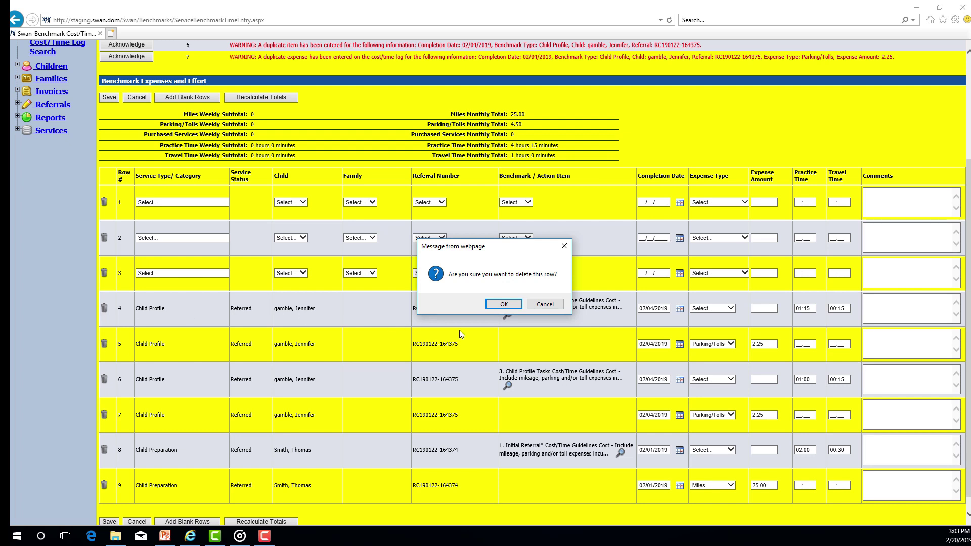
Confirm the 'Are you sure you want to delete this row?' prompt with OK.
{"action": "left_click", "coordinate": [500, 305]}
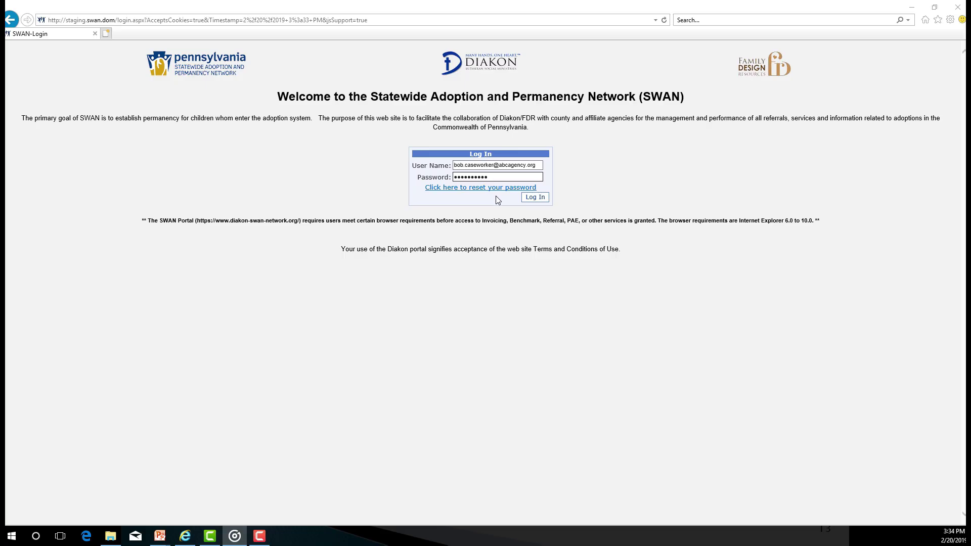
Log in to the SWAN portal and go to the Benchmark Search page.
{"action": "left_click", "coordinate": [537, 201]}
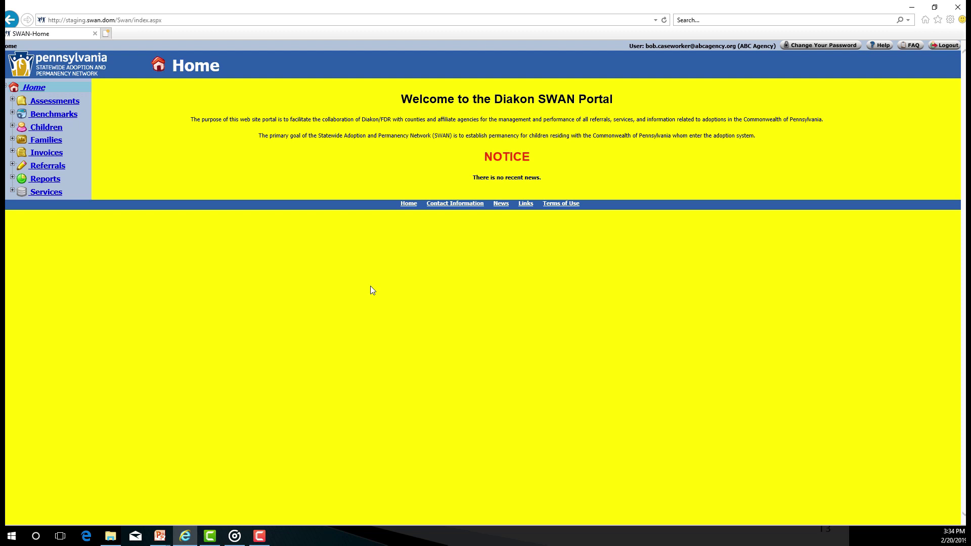
{"action": "left_click", "coordinate": [54, 116]}
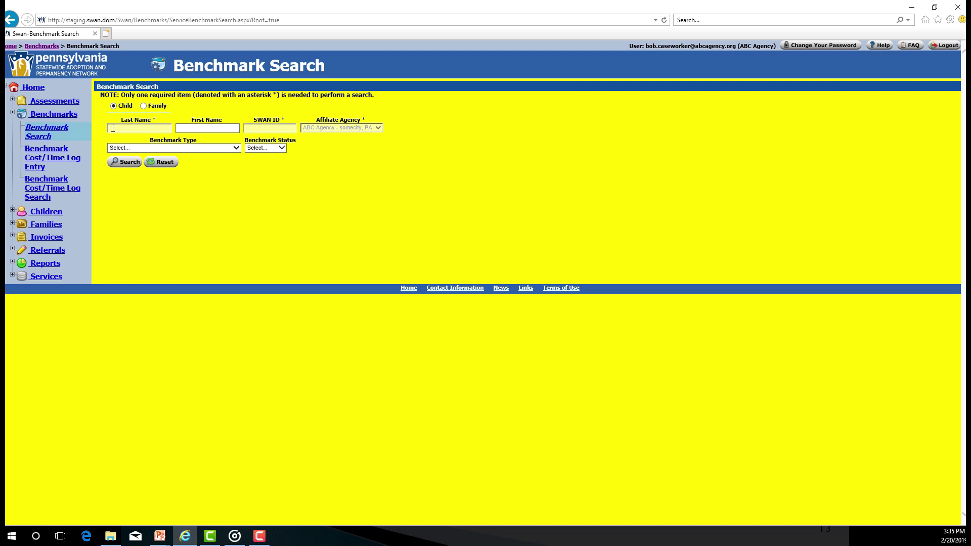
Search by the child's last and first name for Child Preparation benchmarks and open the result.
{"action": "key", "text": "Tab"}
{"action": "left_click", "coordinate": [139, 148]}
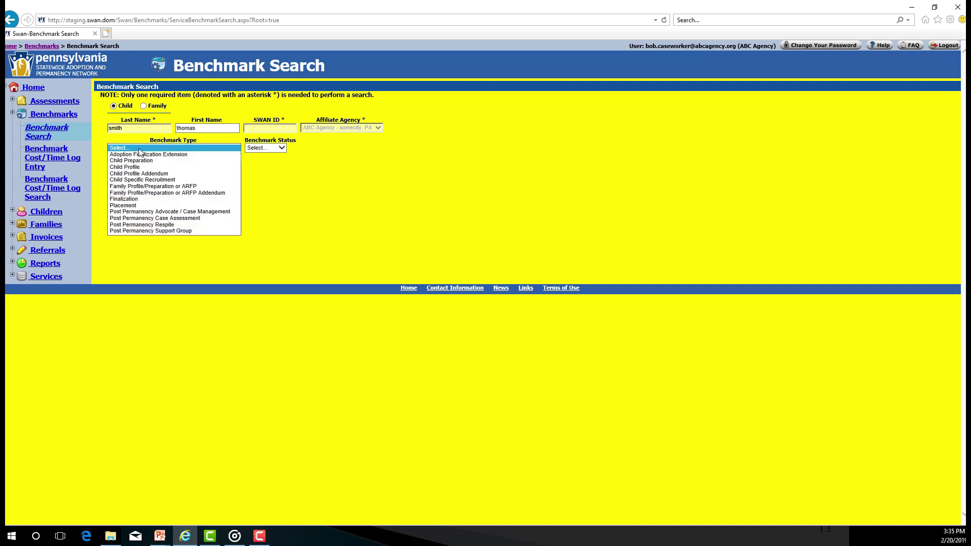
{"action": "left_click", "coordinate": [136, 161]}
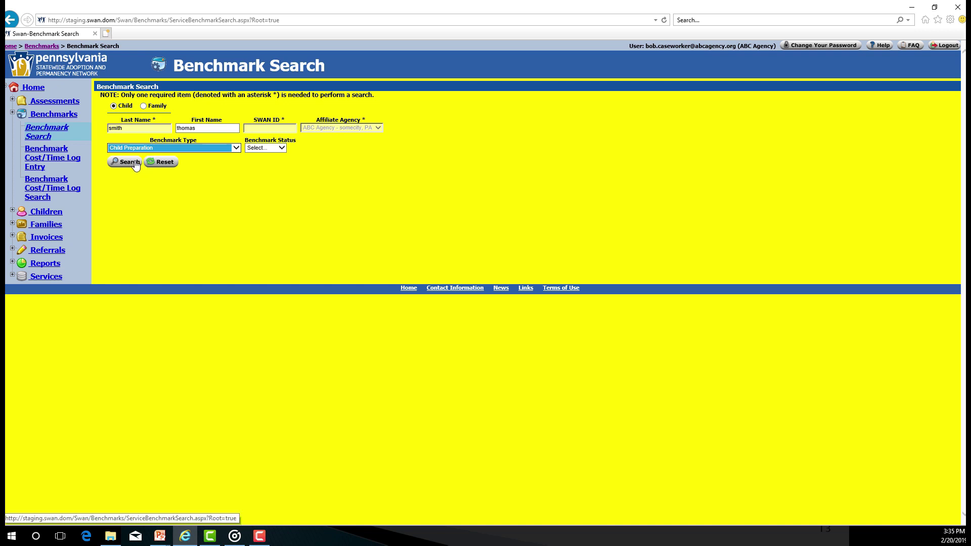
{"action": "left_click", "coordinate": [131, 163]}
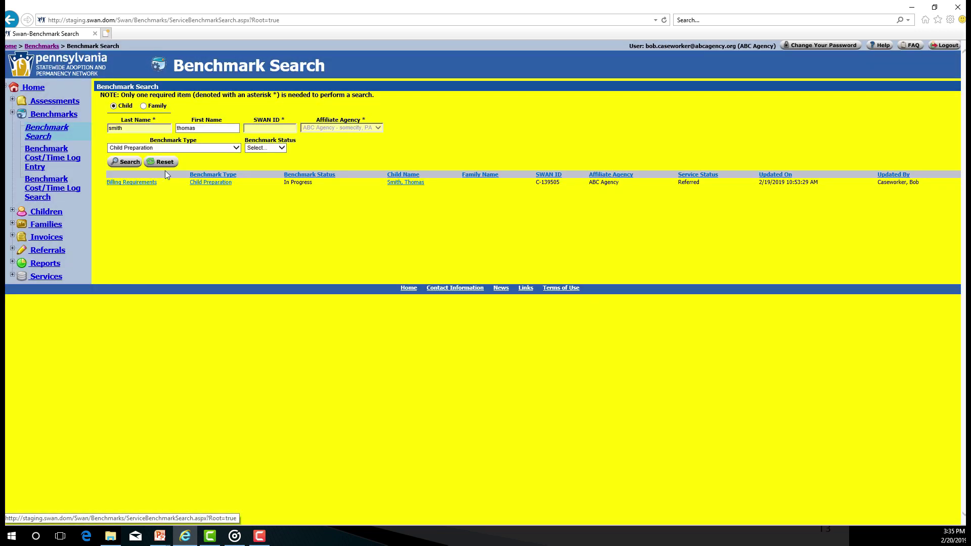
{"action": "left_click", "coordinate": [208, 184]}
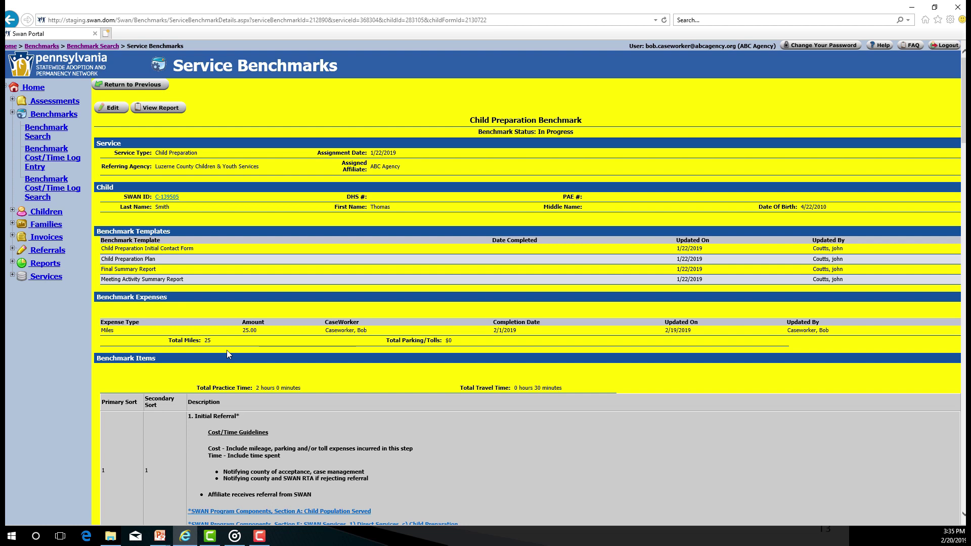
Scroll down to review the benchmark's expenses and Benchmark Items.
{"action": "scroll", "coordinate": [227, 350], "scroll_direction": "down", "scroll_amount": 3}
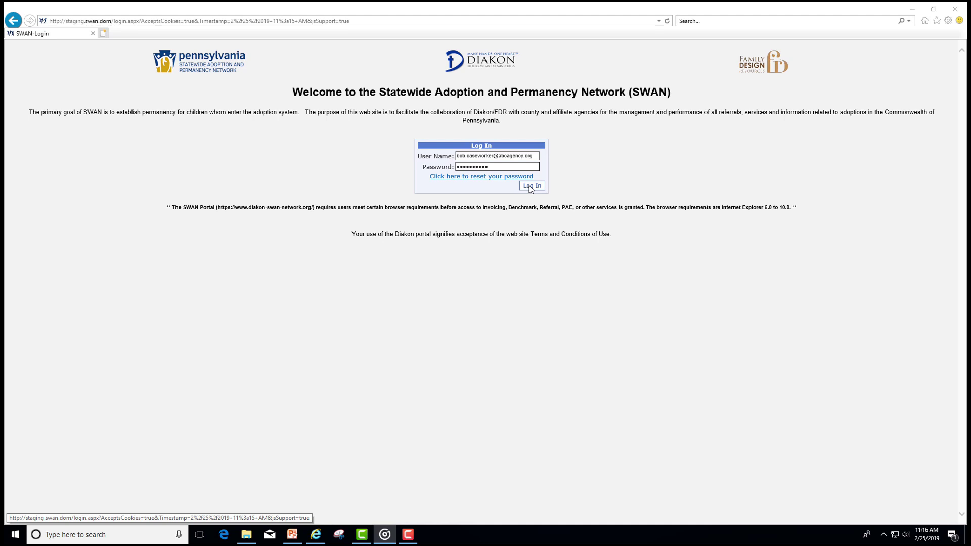
Log in, go to Benchmarks > Benchmark Cost/Time Log Entry, and choose Child Profile for row 1.
{"action": "left_click", "coordinate": [530, 186]}
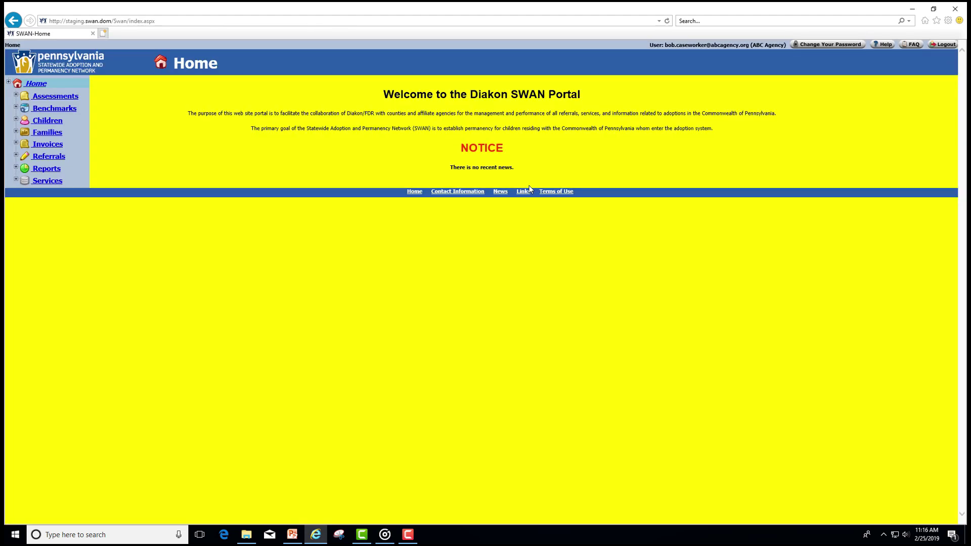
{"action": "left_click", "coordinate": [68, 111]}
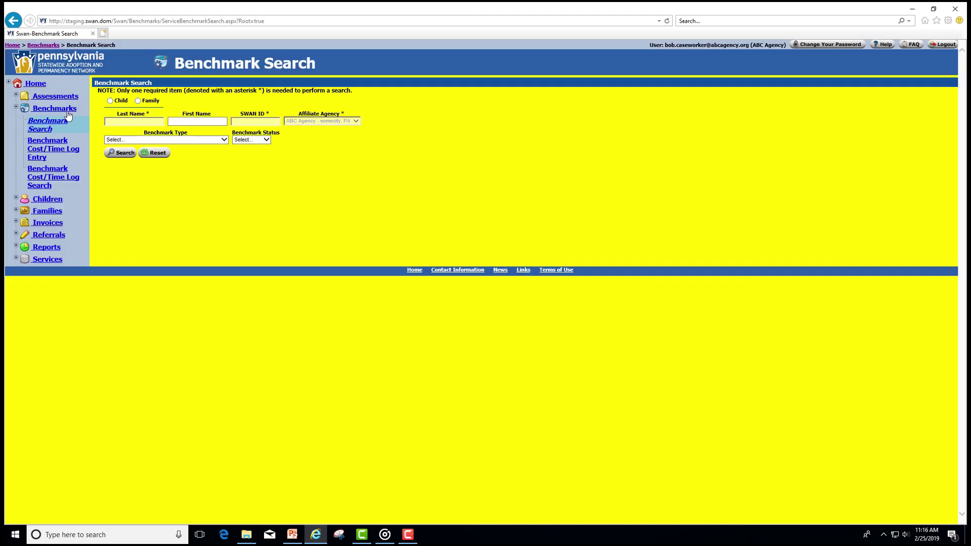
{"action": "left_click", "coordinate": [51, 151]}
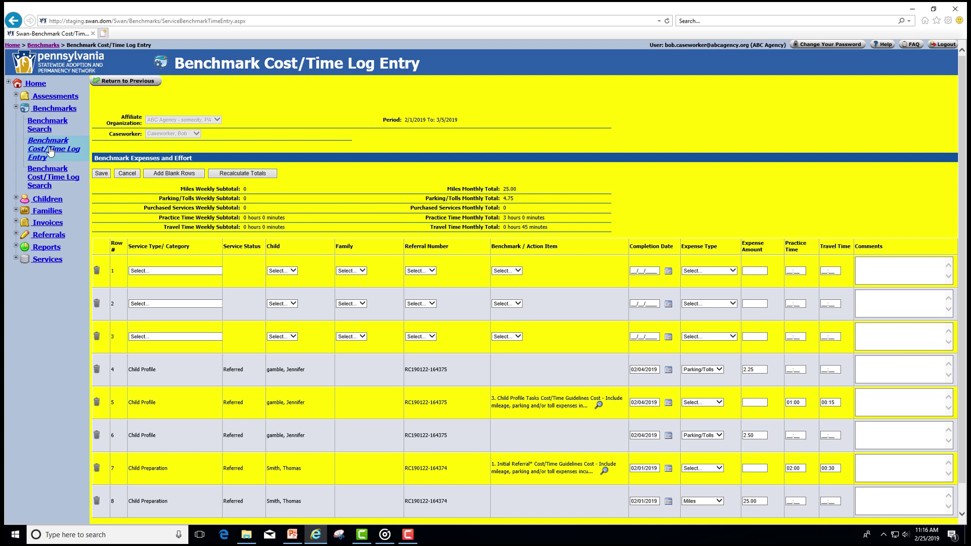
{"action": "left_click", "coordinate": [176, 272]}
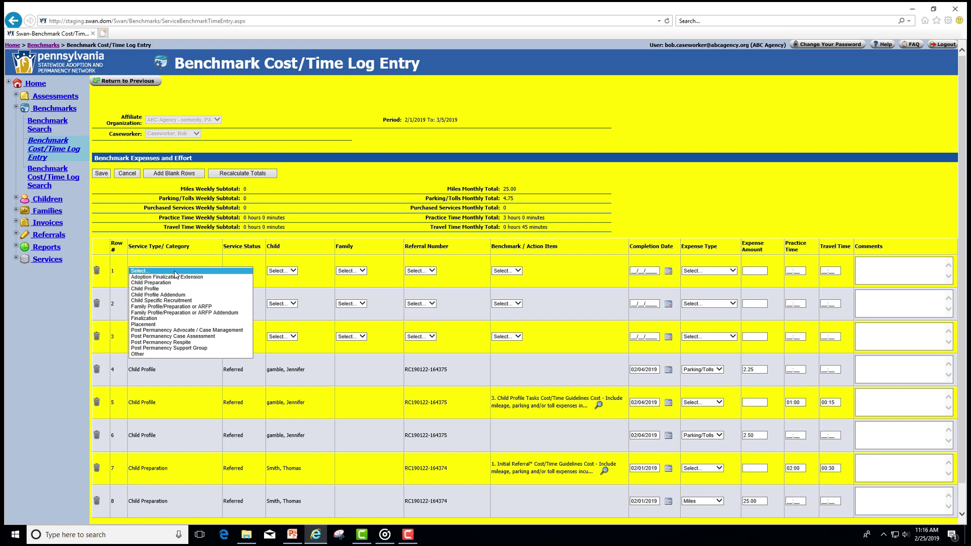
{"action": "left_click", "coordinate": [168, 289]}
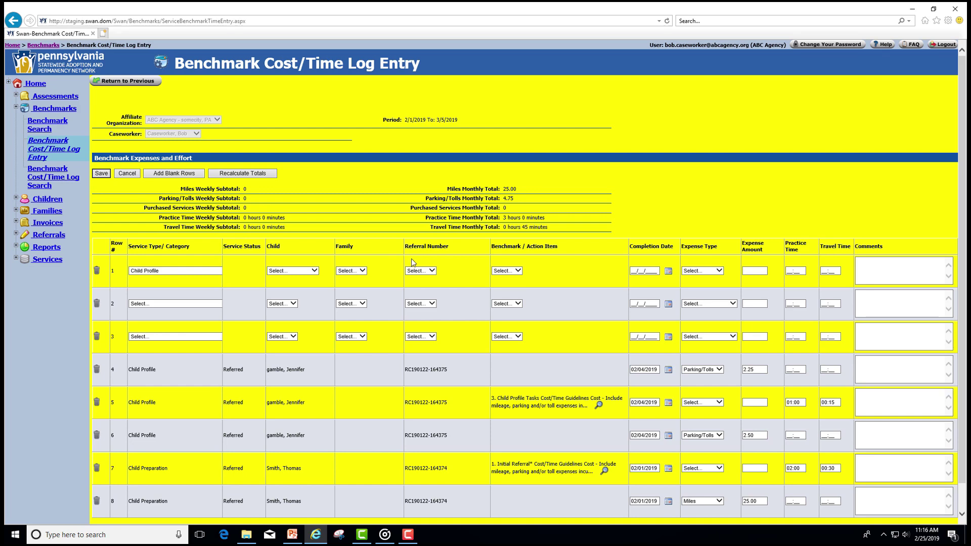
Set row 1's referral number to Pending and its completion date to 02/05/2019.
{"action": "left_click", "coordinate": [433, 271]}
{"action": "left_click", "coordinate": [431, 277]}
{"action": "left_click", "coordinate": [519, 272]}
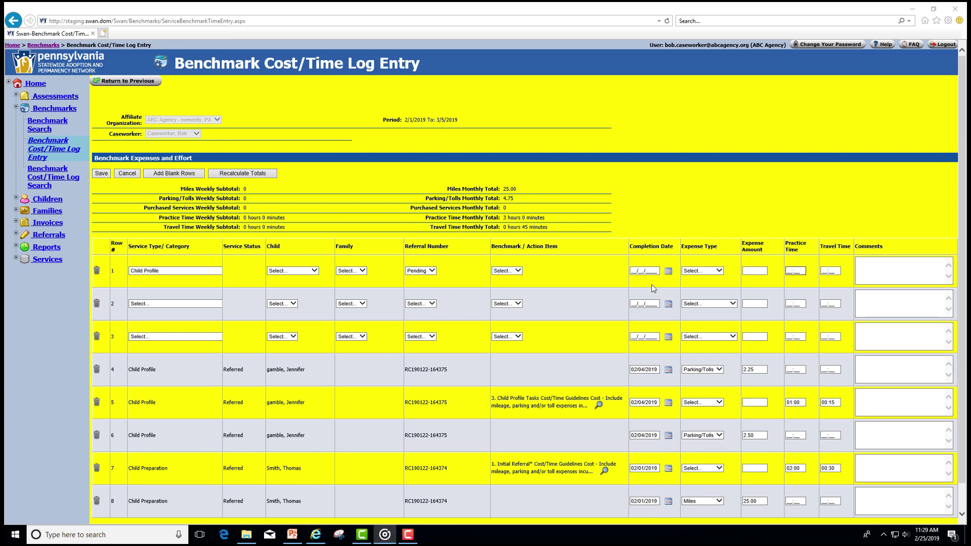
{"action": "left_click", "coordinate": [634, 270]}
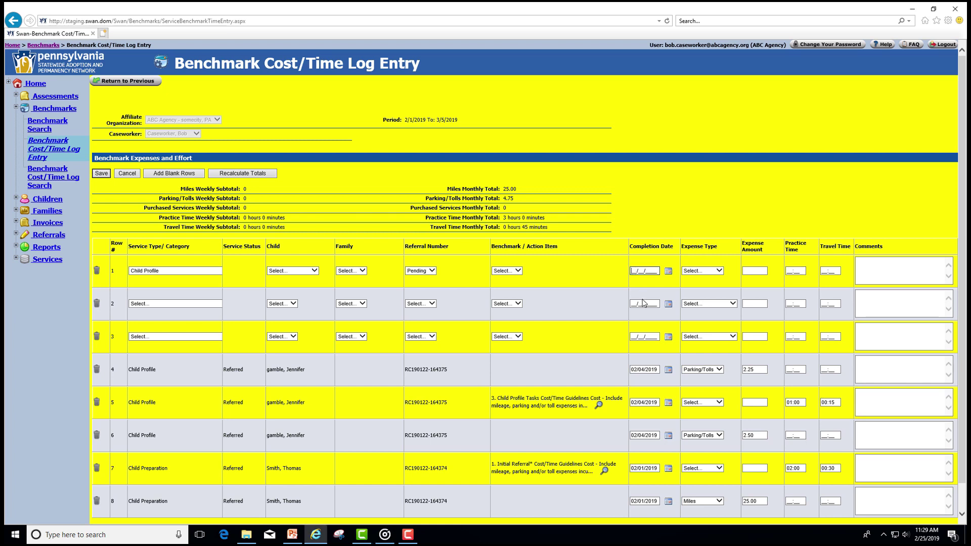
{"action": "type", "text": "02/"}
{"action": "type", "text": "05/2019"}
Give row 1 a Parking/Tolls expense of 5.00 and 01:00 practice time.
{"action": "left_click", "coordinate": [721, 273]}
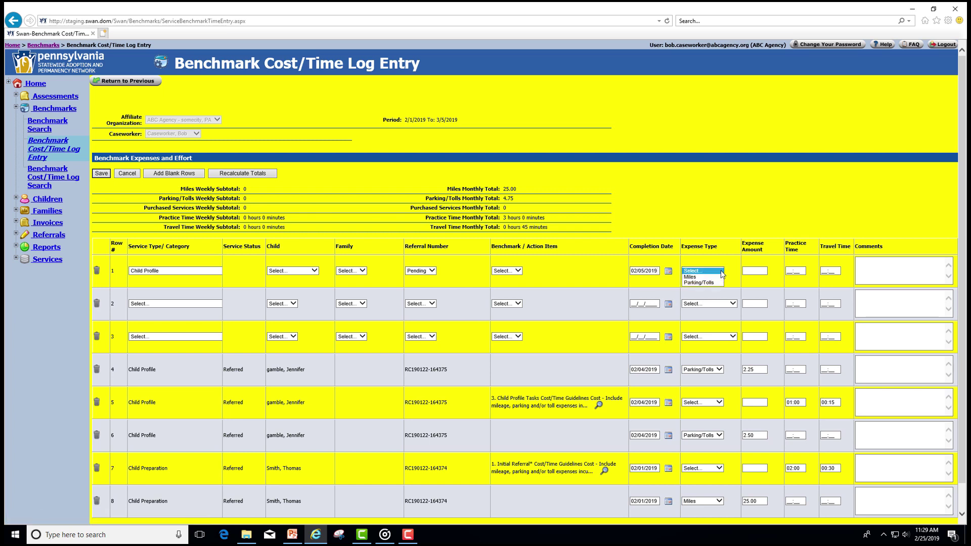
{"action": "left_click", "coordinate": [704, 282]}
{"action": "left_click", "coordinate": [753, 271]}
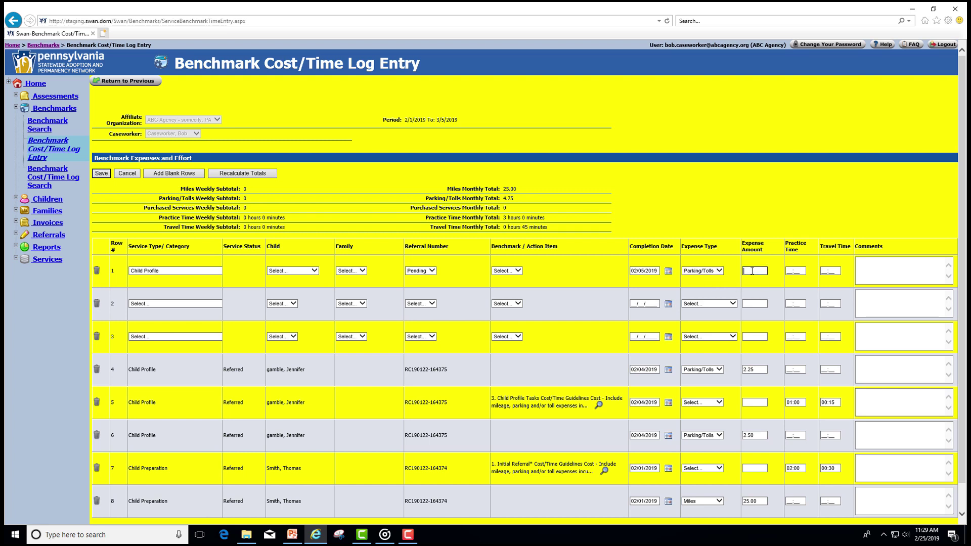
{"action": "type", "text": "5.00"}
{"action": "key", "text": "Tab"}
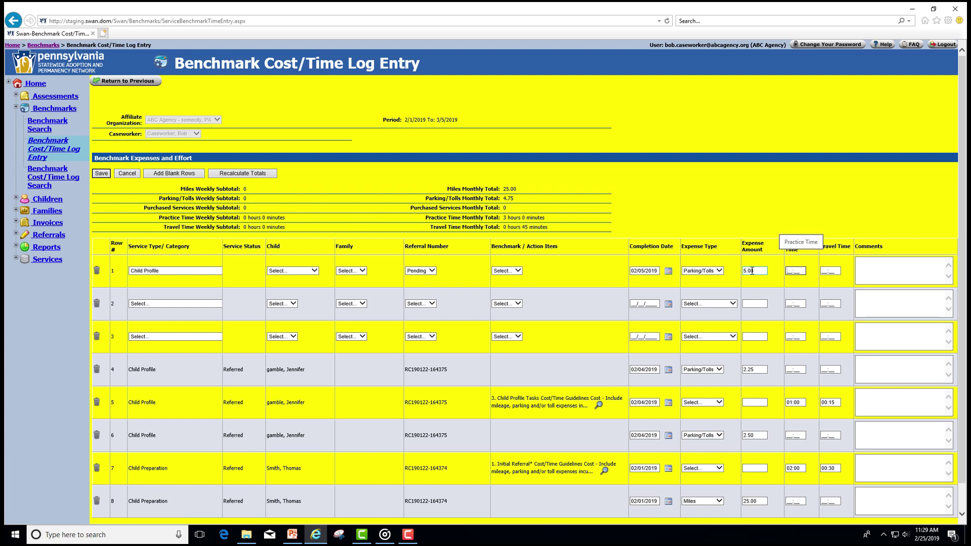
{"action": "type", "text": "0"}
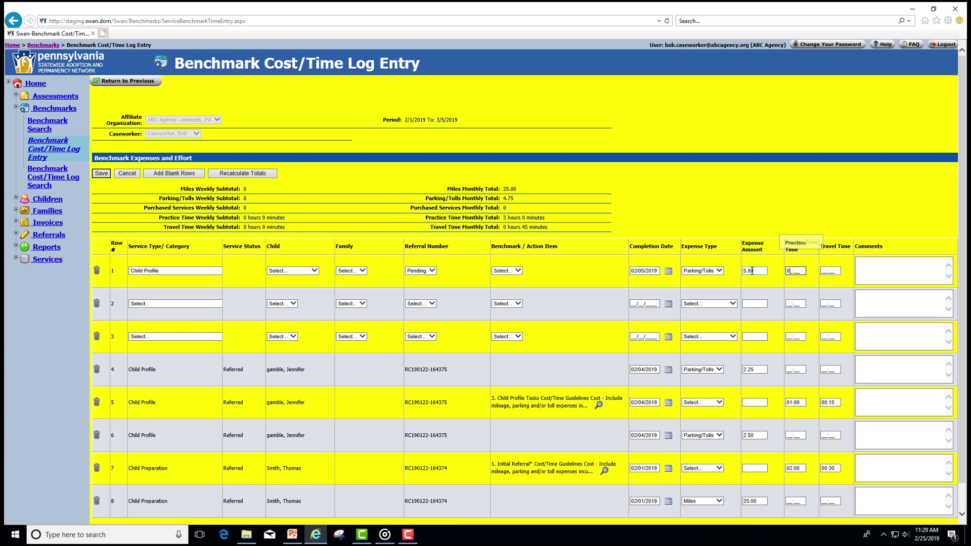
{"action": "type", "text": "1:00"}
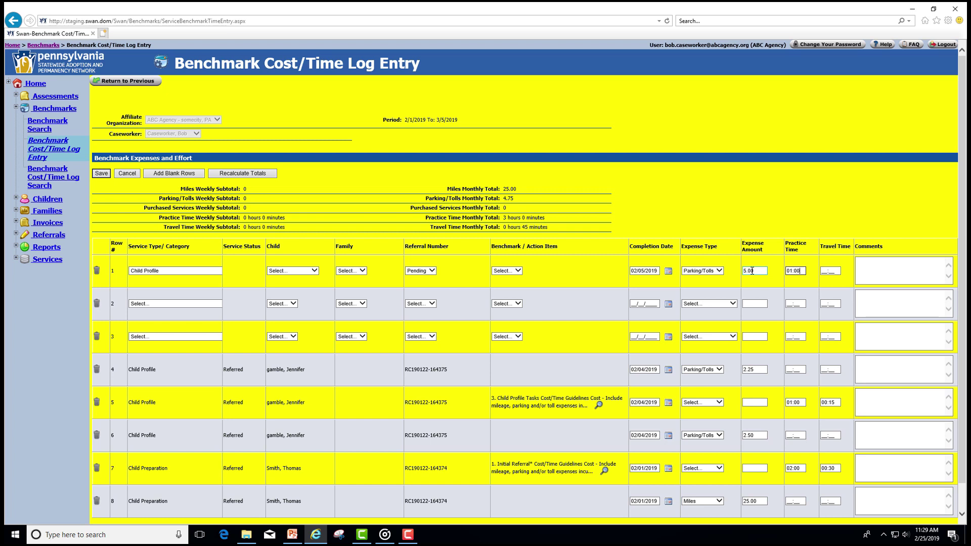
{"action": "key", "text": "Tab"}
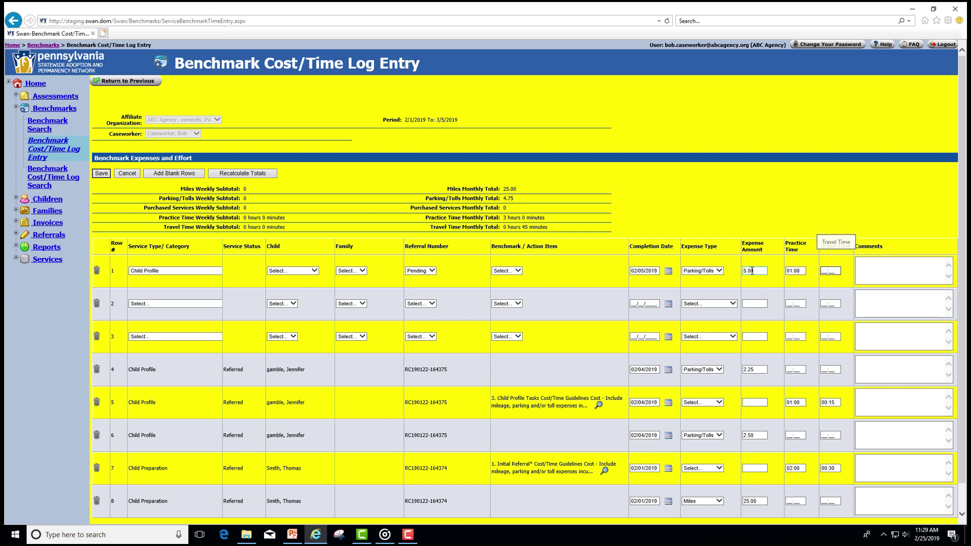
Enter 00:15 travel time and a comment naming the child and Benchmark Item #2, then save row 1.
{"action": "type", "text": "00:15"}
{"action": "key", "text": "Tab"}
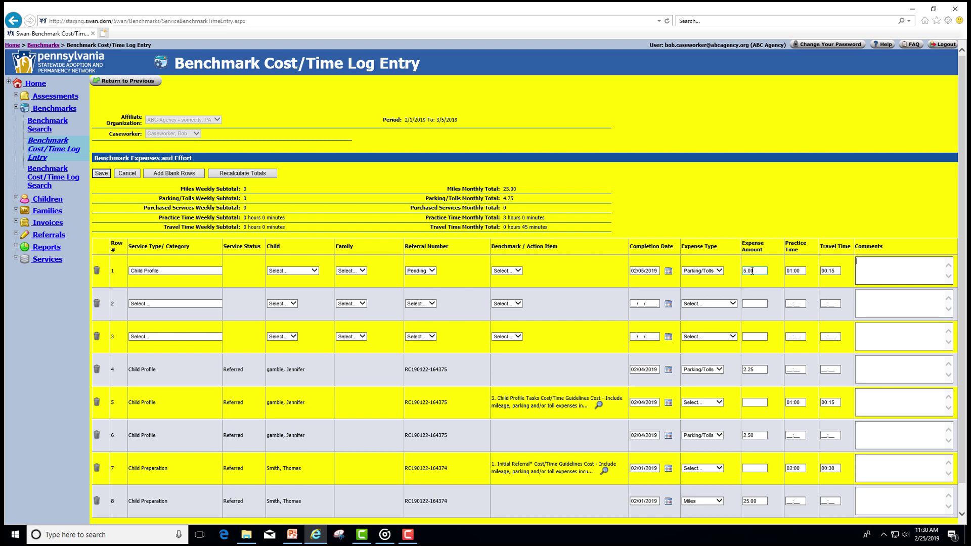
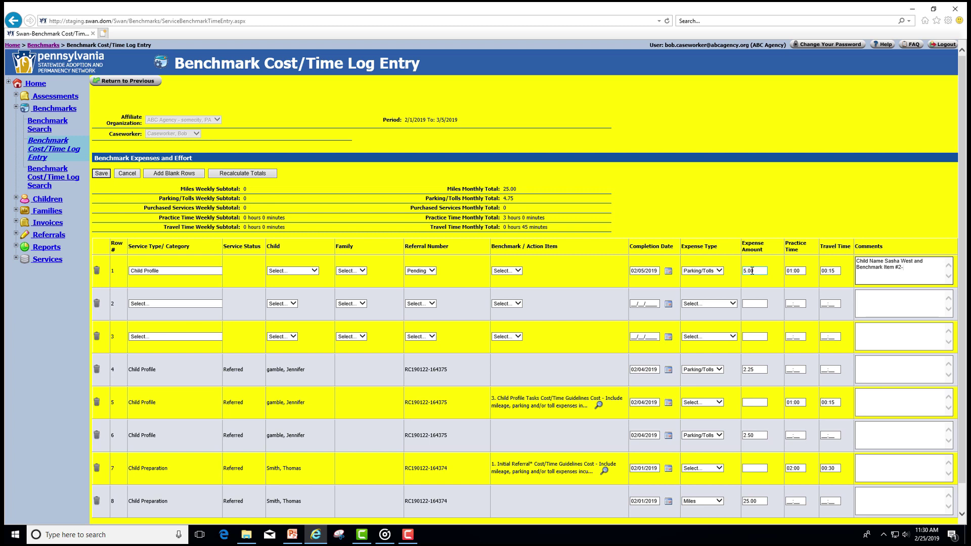
{"action": "type", "text": "tial Contact"}
{"action": "left_click", "coordinate": [100, 174]}
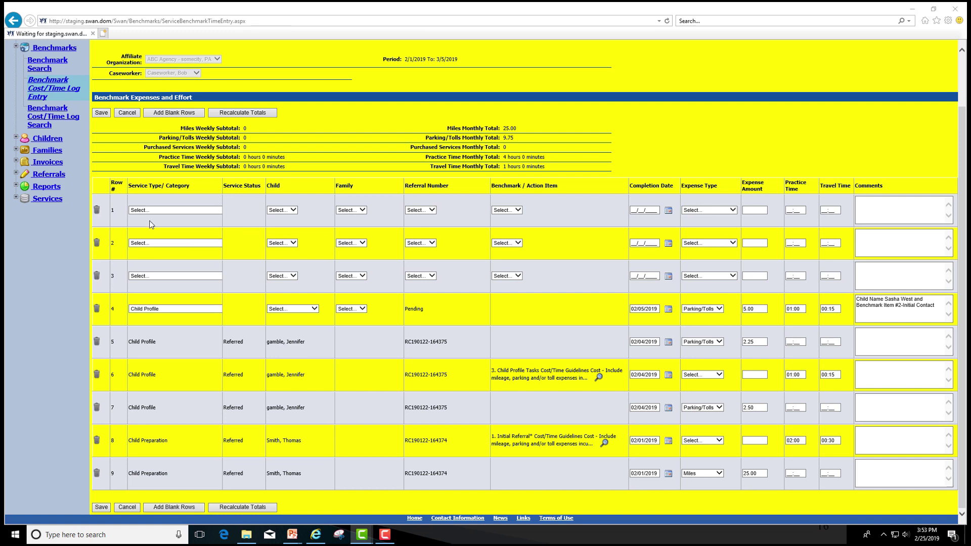
Open the Service Type/Category dropdown list for row 1.
{"action": "left_click", "coordinate": [149, 212]}
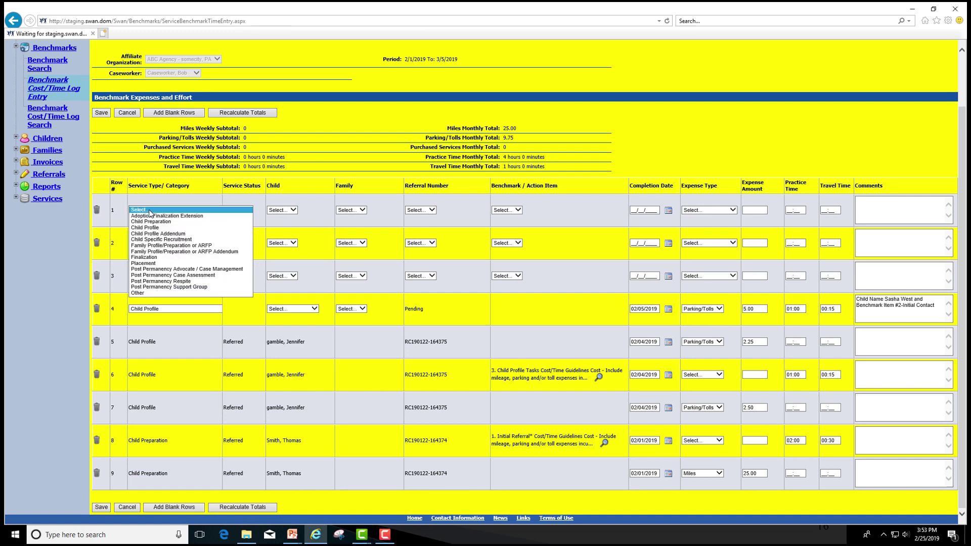
Set row 1 to Family Profile/Preparation or ARFP, dated 02/06/2019, with Miles as expense type.
{"action": "left_click", "coordinate": [149, 246]}
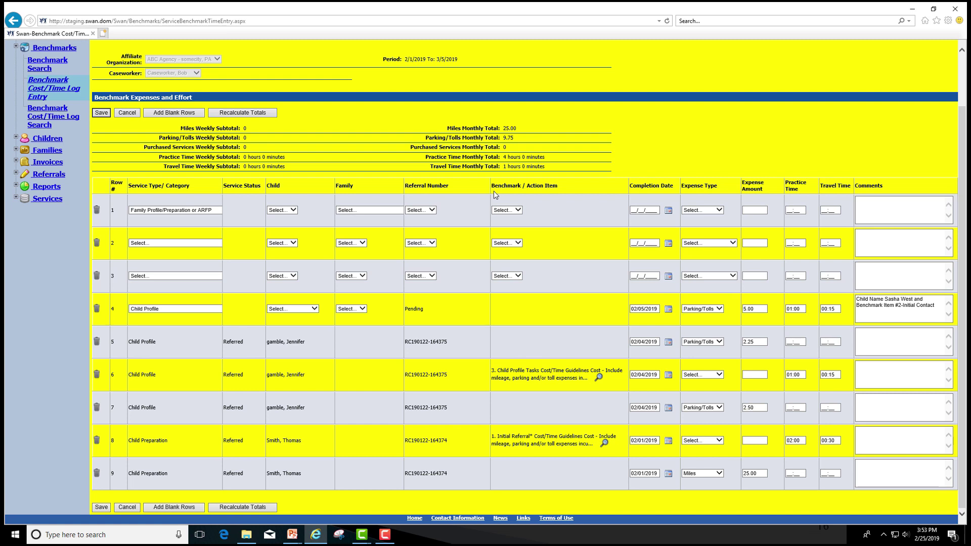
{"action": "left_click", "coordinate": [515, 210]}
{"action": "left_click", "coordinate": [668, 210]}
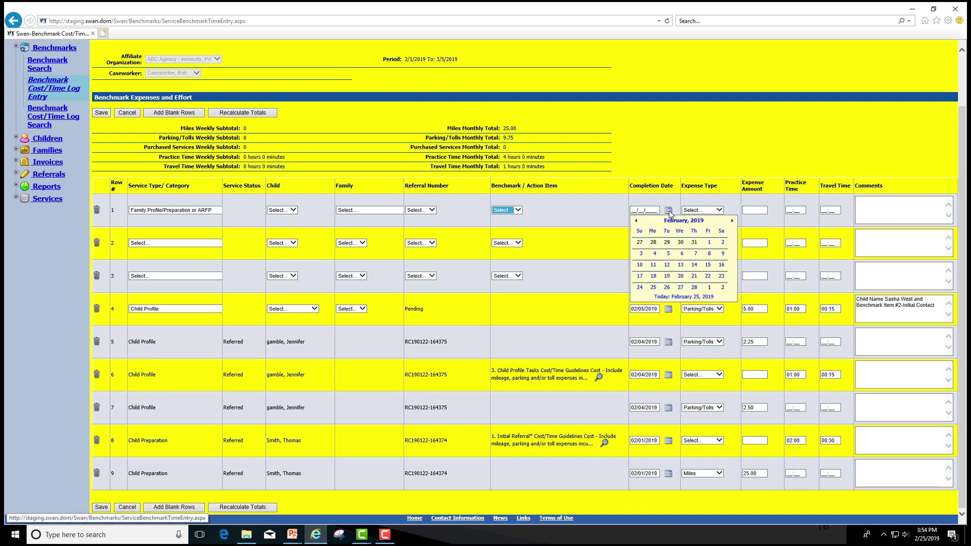
{"action": "left_click", "coordinate": [682, 254]}
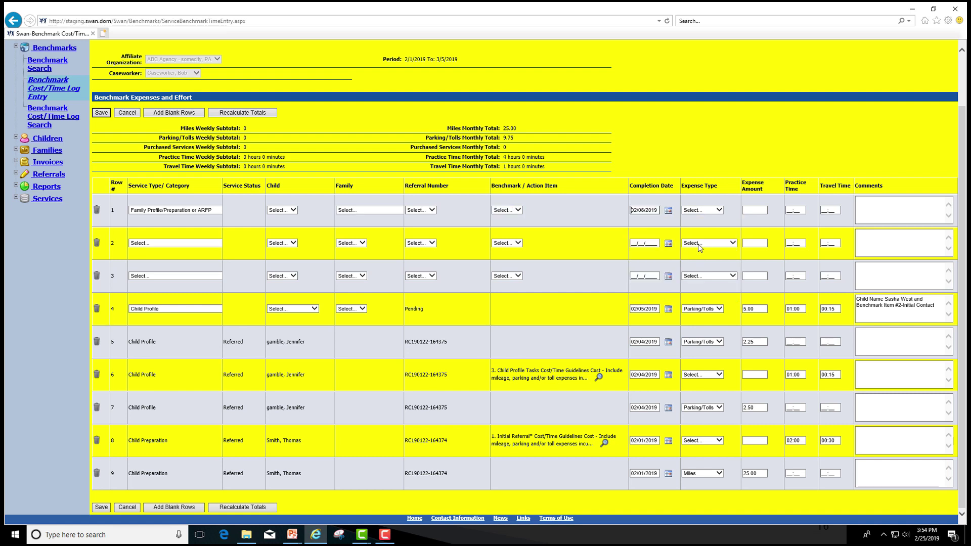
{"action": "left_click", "coordinate": [719, 217]}
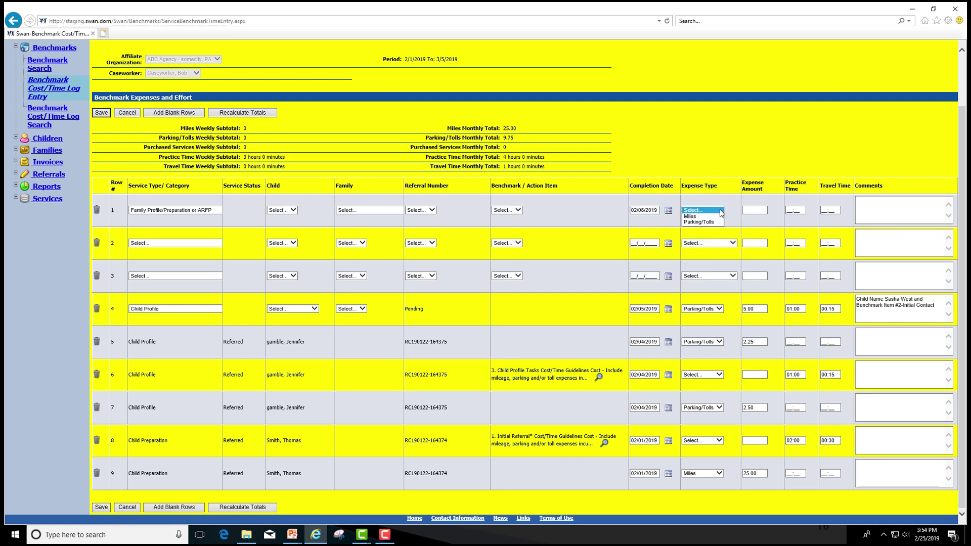
{"action": "left_click", "coordinate": [693, 216]}
{"action": "left_click", "coordinate": [754, 210]}
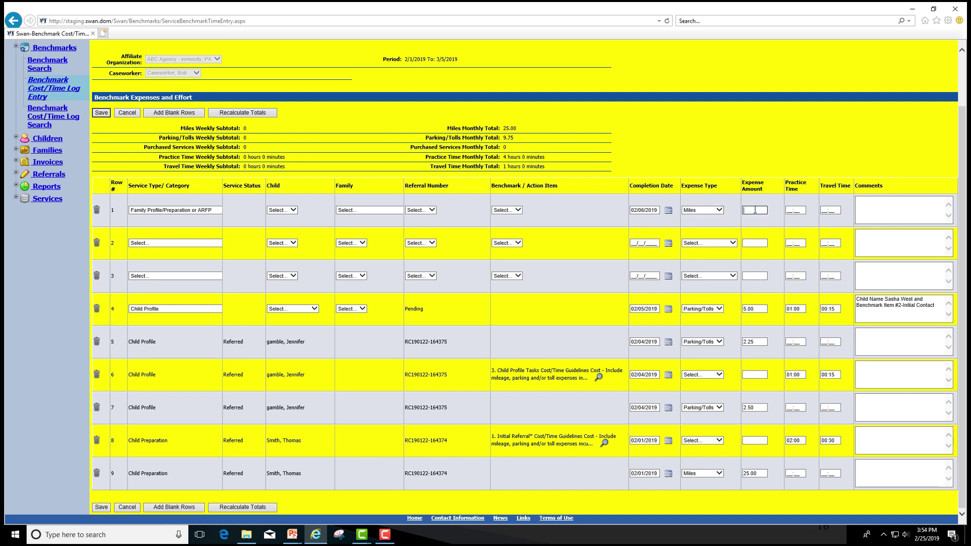
Enter 25 miles, 00:30 travel time and a comment naming the family and Benchmark Item #1-Initial Referral.
{"action": "type", "text": "25"}
{"action": "key", "text": "Tab"}
{"action": "left_click", "coordinate": [827, 210]}
{"action": "type", "text": "0030"}
{"action": "key", "text": "Tab"}
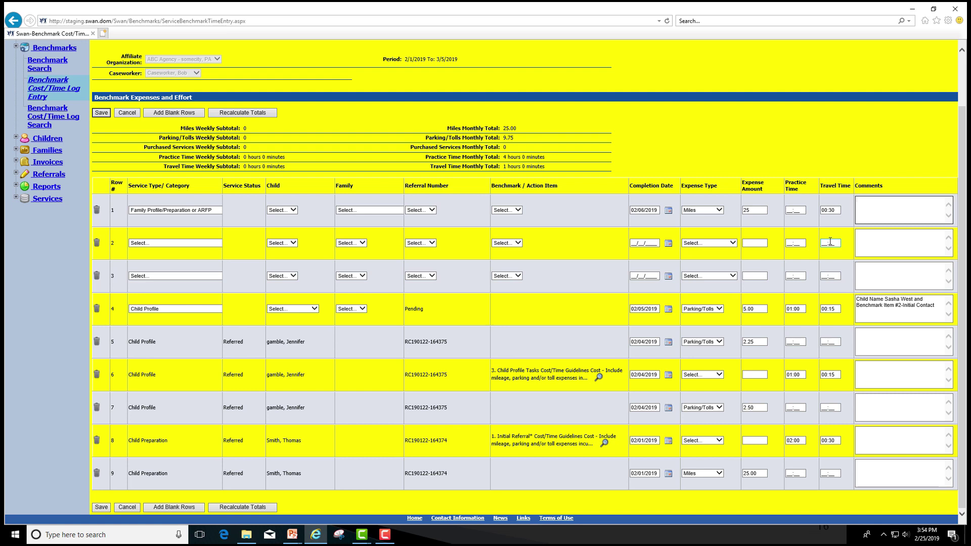
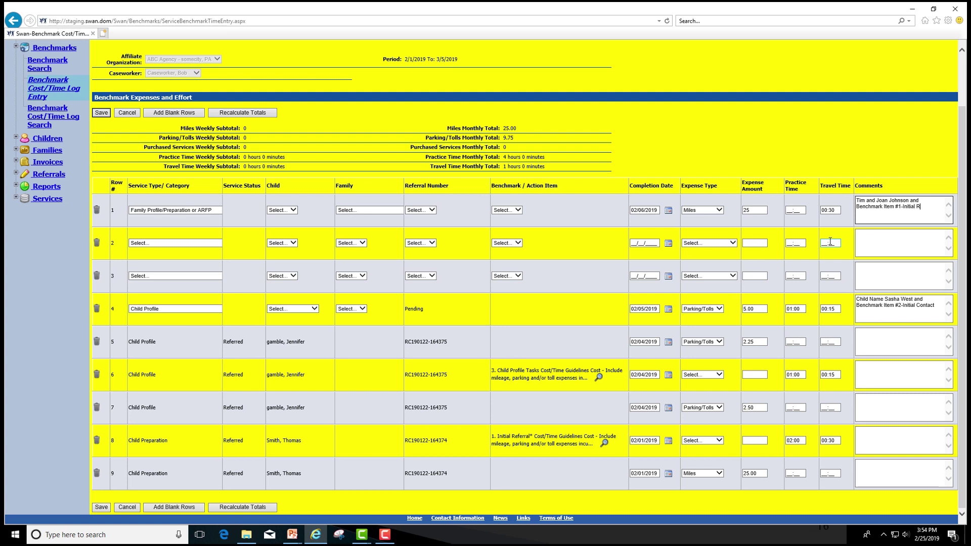
{"action": "type", "text": "eferral"}
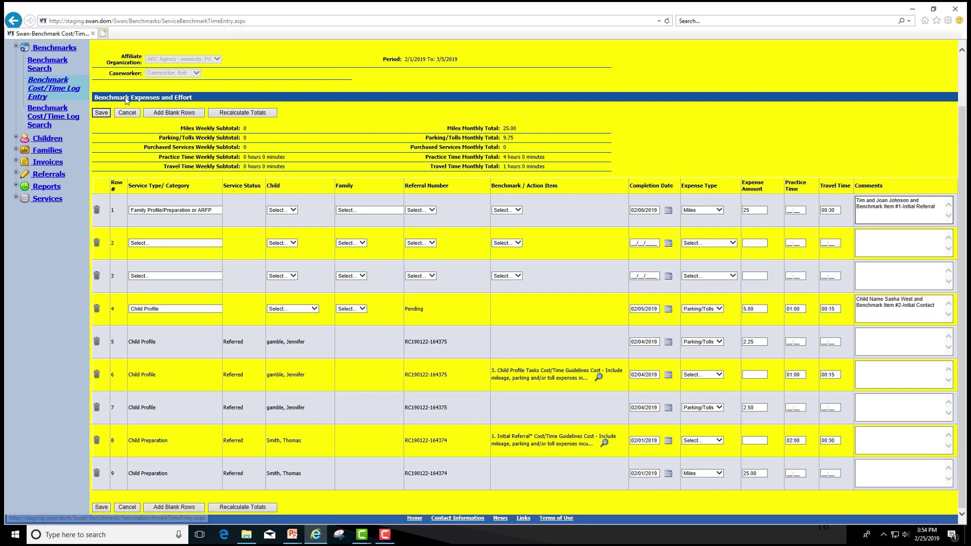
Try saving, then set row 1's referral number to Pending to resolve the rule violation.
{"action": "left_click", "coordinate": [100, 113]}
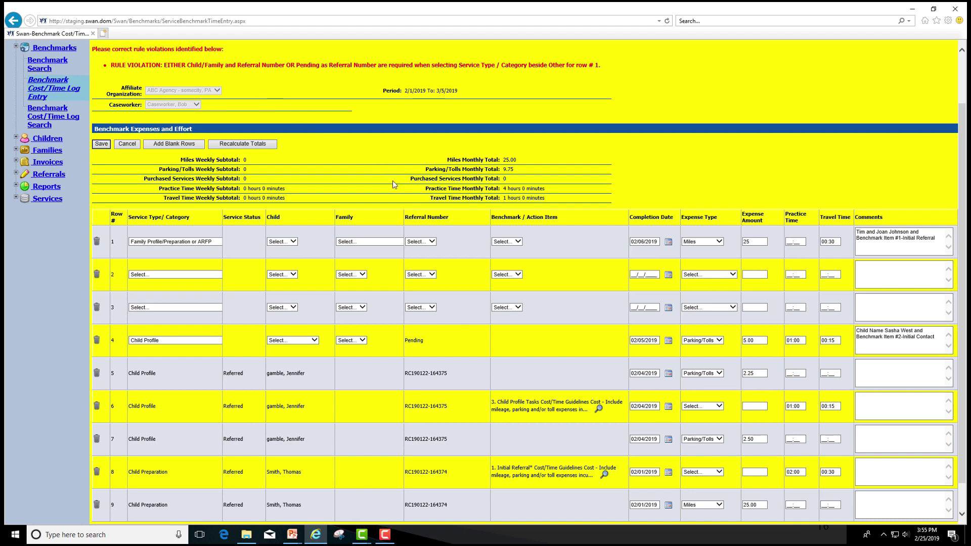
{"action": "left_click", "coordinate": [429, 241]}
{"action": "left_click", "coordinate": [418, 249]}
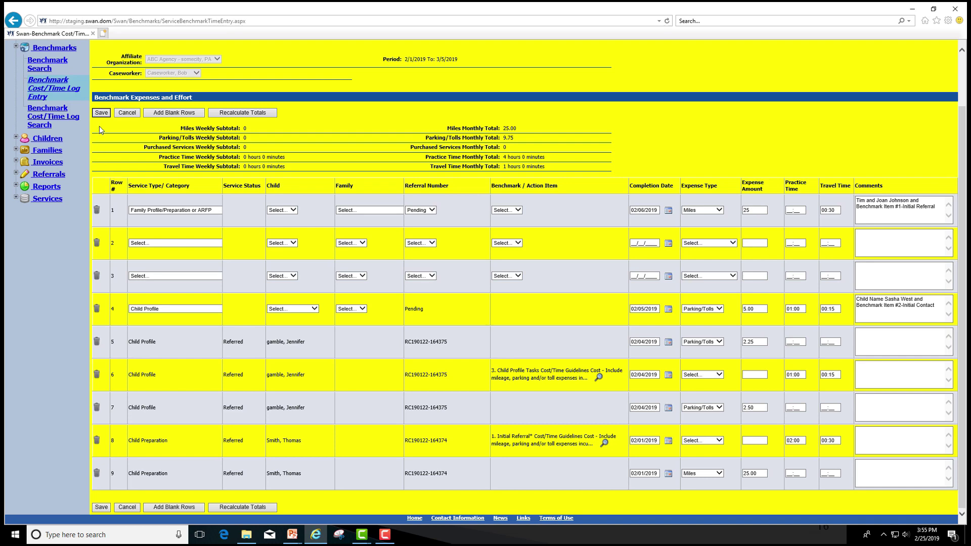
Save the corrected Family Profile/Preparation or ARFP entry, bringing the miles total to 50.00.
{"action": "left_click", "coordinate": [101, 112]}
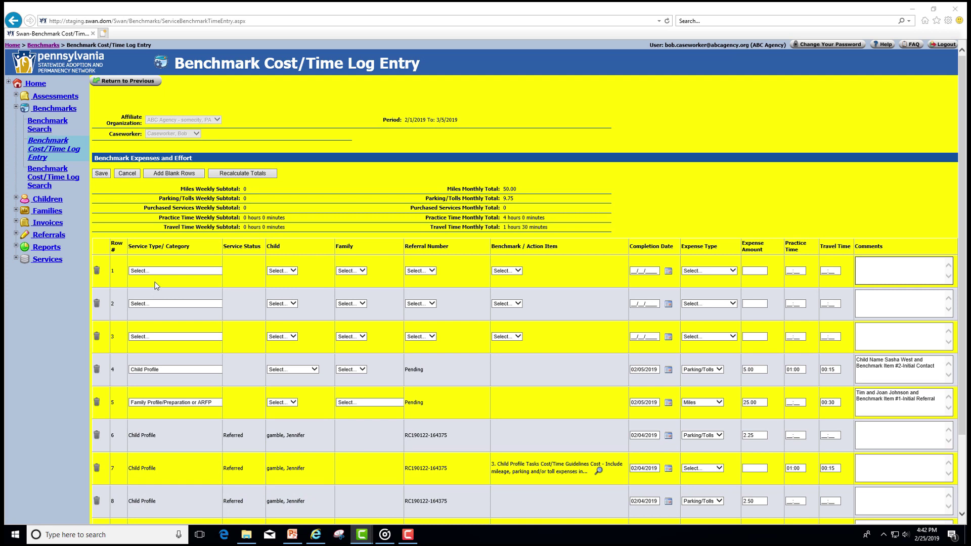
Choose Child Specific Recruitment as row 1's service and Pending as its referral number.
{"action": "left_click", "coordinate": [153, 271]}
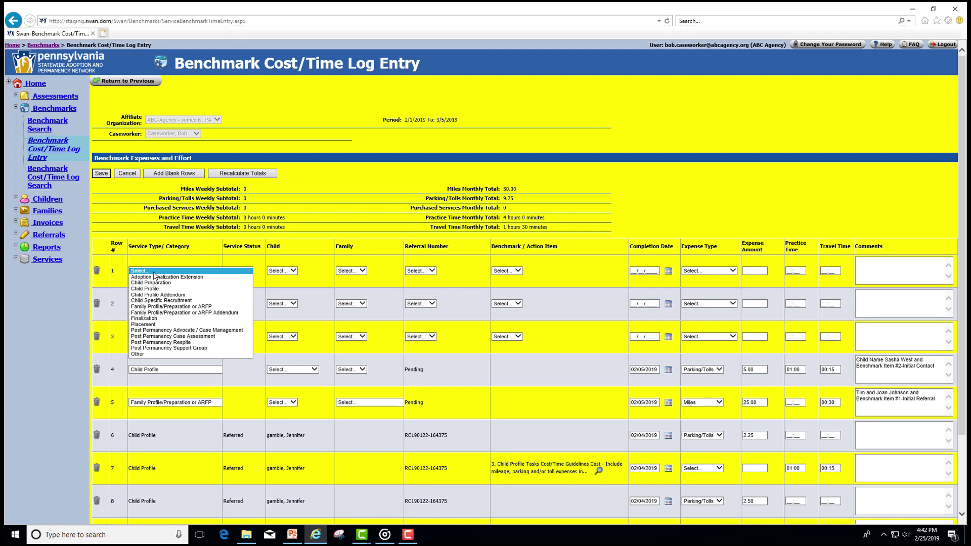
{"action": "left_click", "coordinate": [180, 301]}
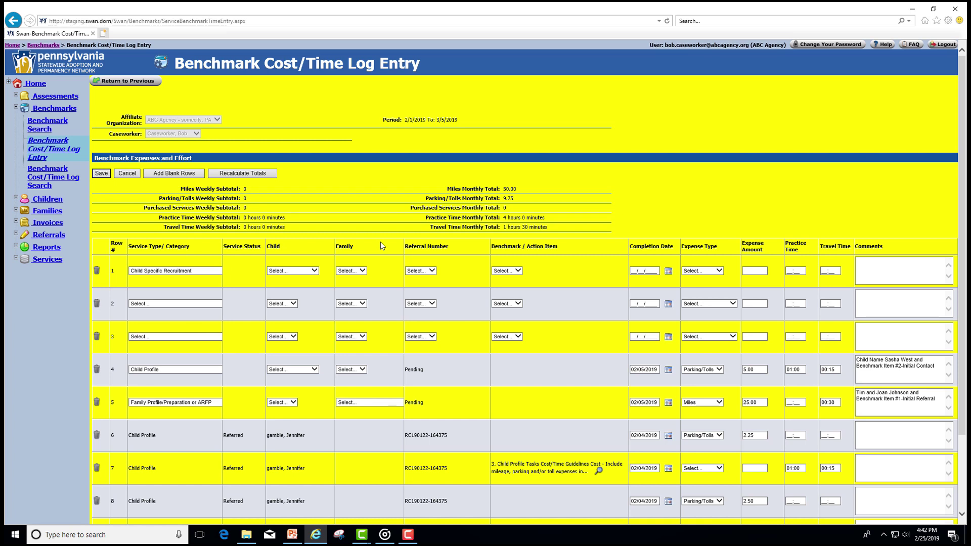
{"action": "left_click", "coordinate": [430, 271]}
{"action": "left_click", "coordinate": [423, 277]}
Date row 1 02/06/2019 and log a Miles expense of 60.
{"action": "left_click", "coordinate": [668, 272]}
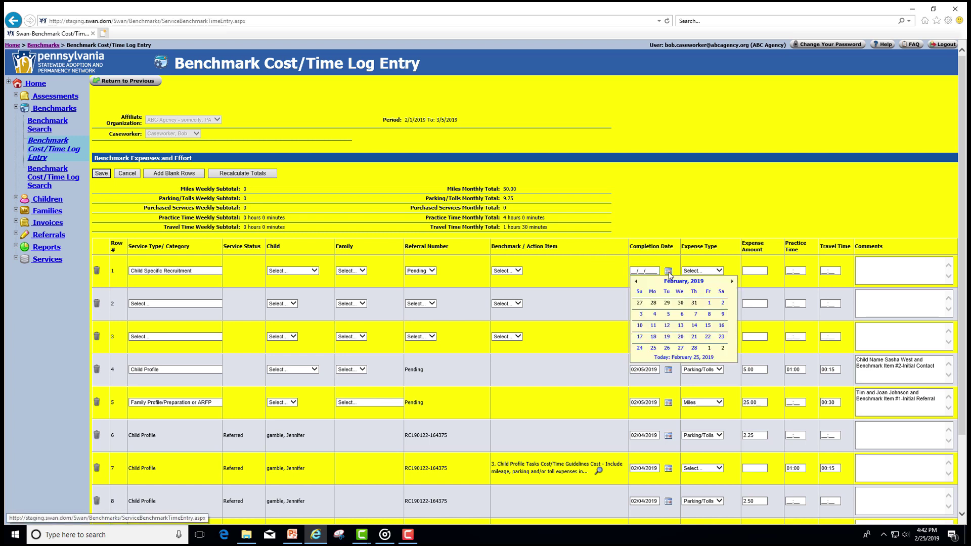
{"action": "left_click", "coordinate": [682, 316]}
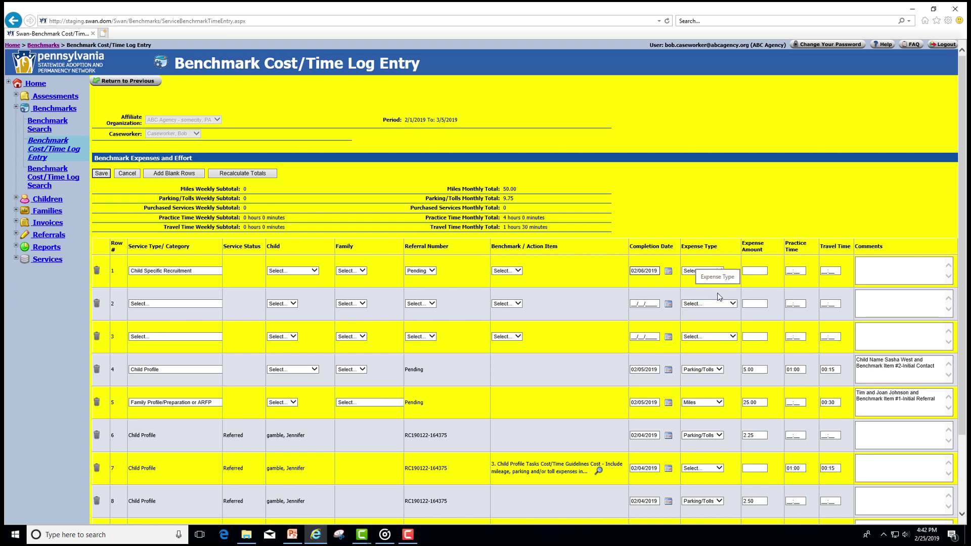
{"action": "left_click", "coordinate": [703, 271]}
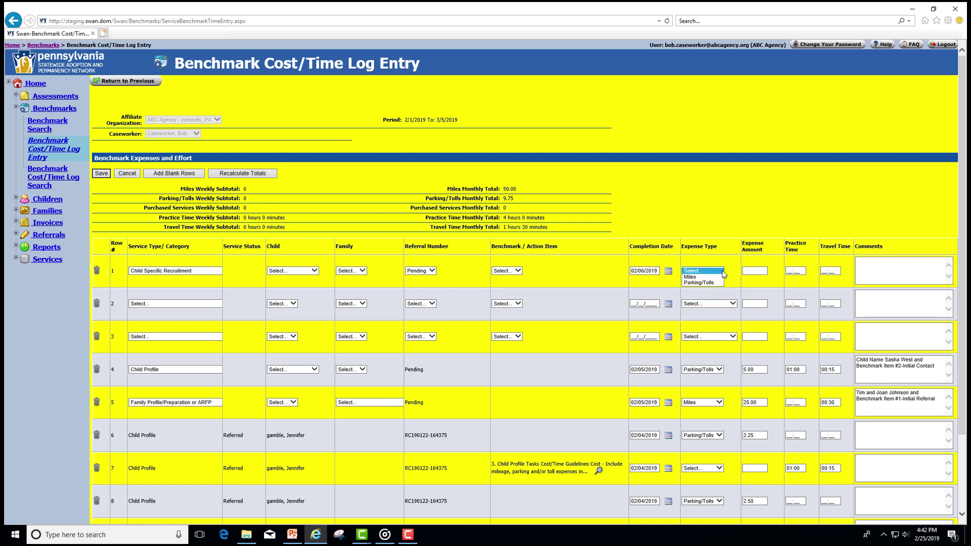
{"action": "left_click", "coordinate": [693, 277]}
{"action": "left_click", "coordinate": [748, 271]}
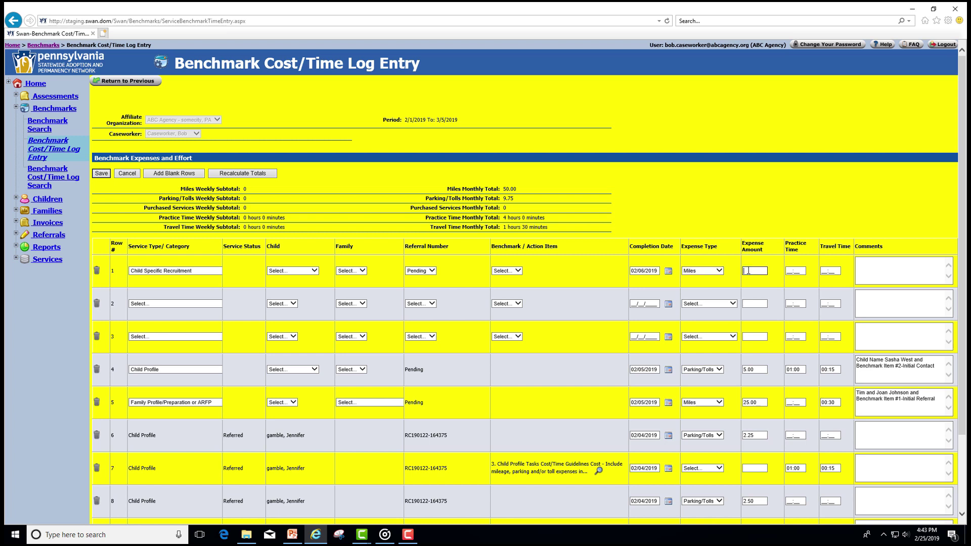
{"action": "type", "text": "60"}
Enter 12:00 practice time and 01:00 travel time, and paste the Benchmark Item #2 comment.
{"action": "key", "text": "Tab"}
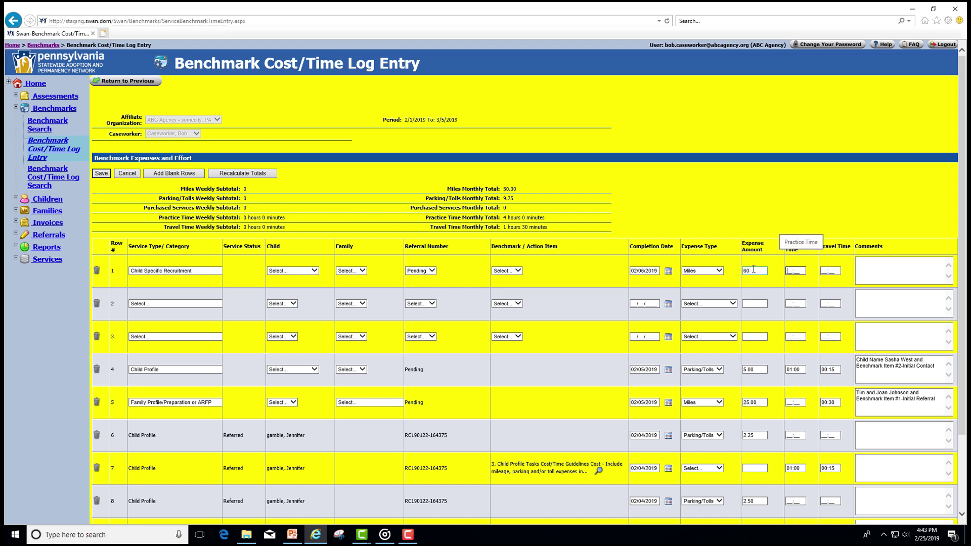
{"action": "type", "text": "12:00"}
{"action": "key", "text": "Tab"}
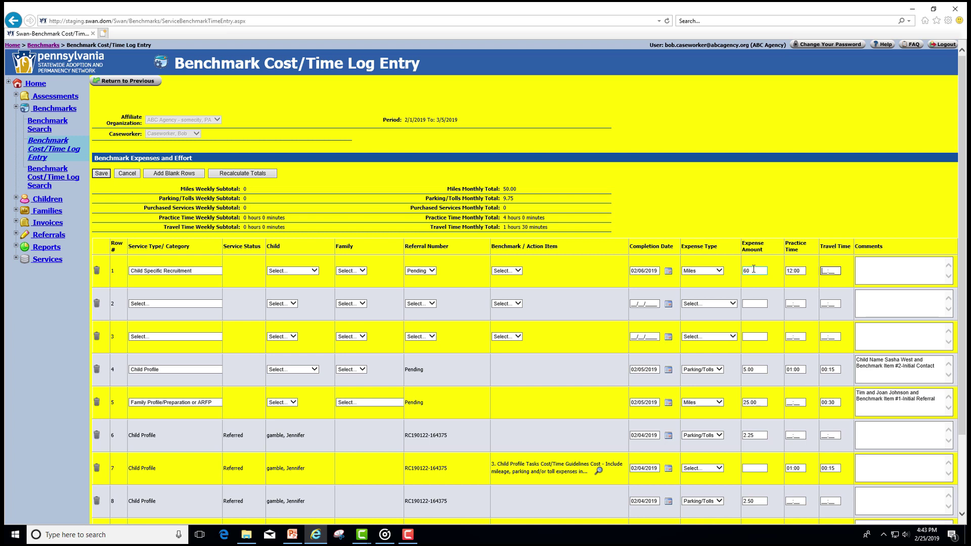
{"action": "type", "text": "01:"}
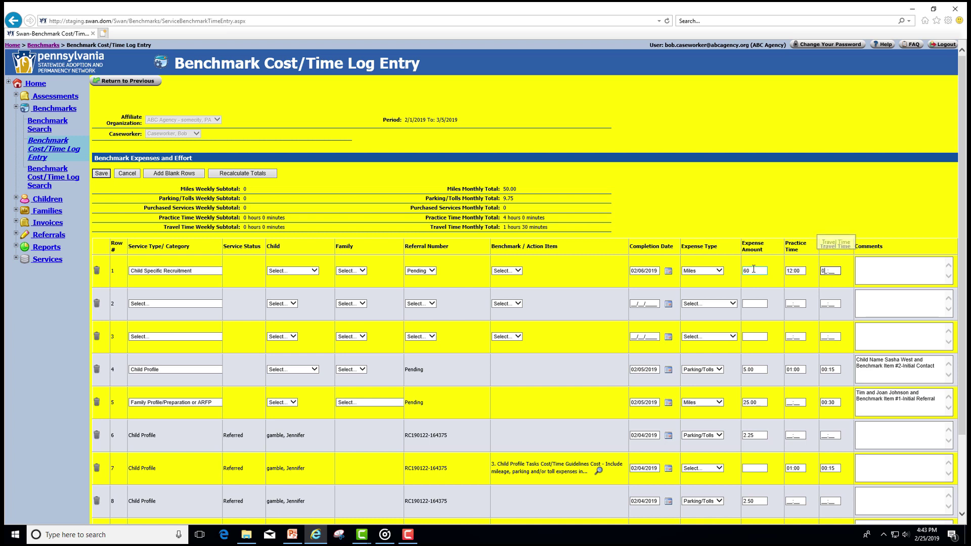
{"action": "type", "text": "00"}
{"action": "key", "text": "Tab"}
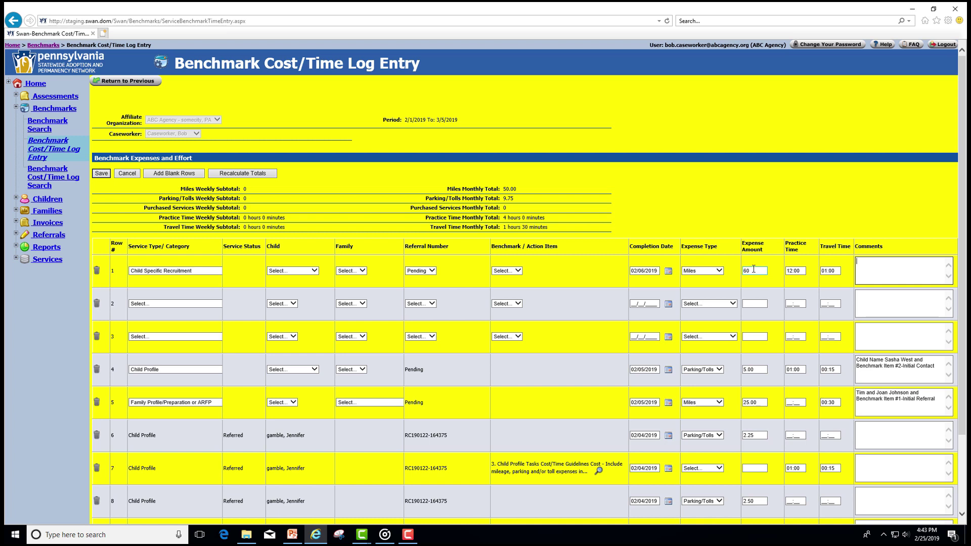
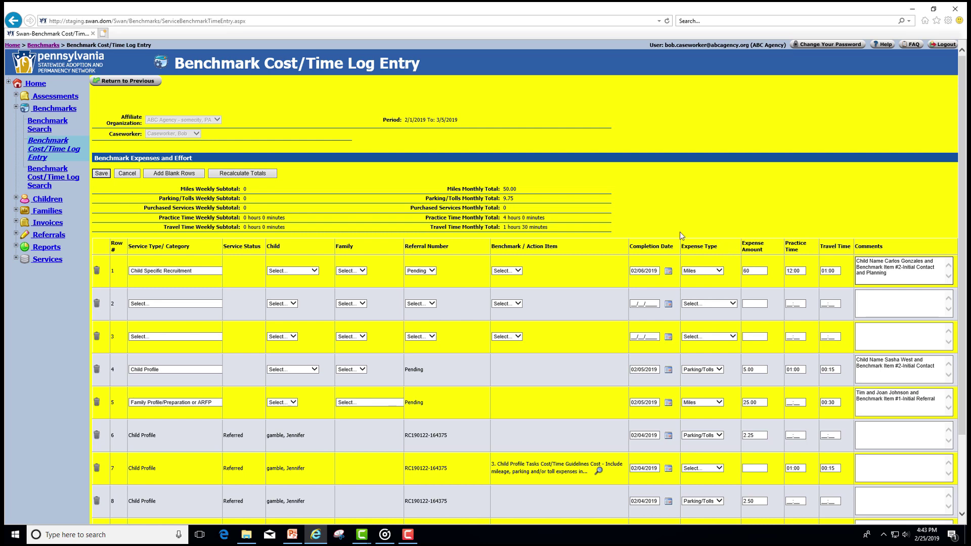
Save the Child Specific Recruitment entry and acknowledge the over-12-hours-per-day warning.
{"action": "left_click", "coordinate": [101, 174]}
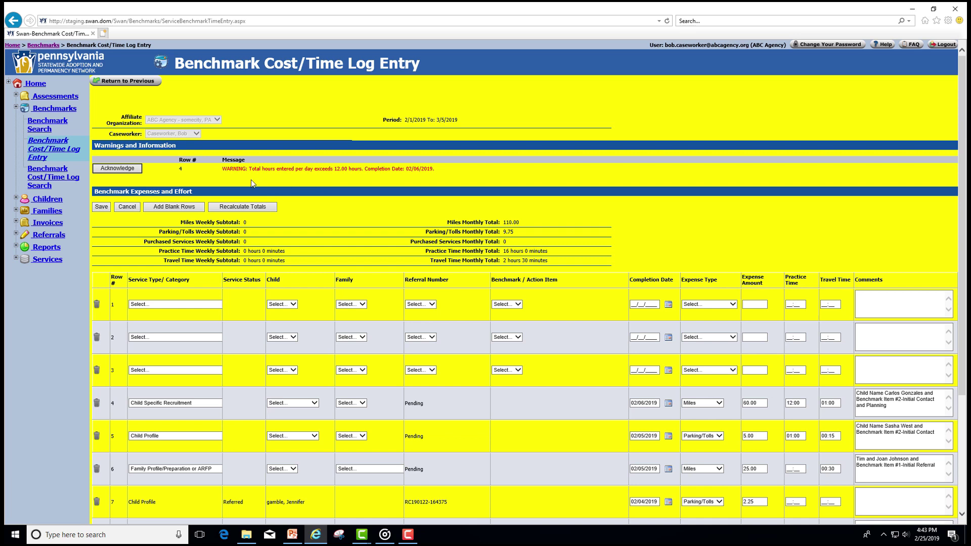
{"action": "left_click", "coordinate": [118, 168]}
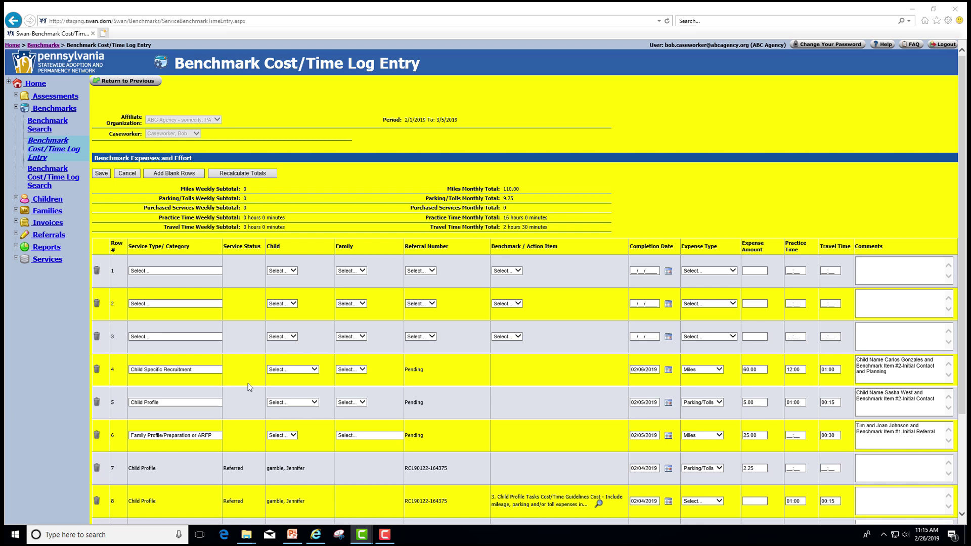
Give row 4 its child and the 2.1 - 2. Initial Contact and Planning benchmark, then save.
{"action": "left_click", "coordinate": [314, 370]}
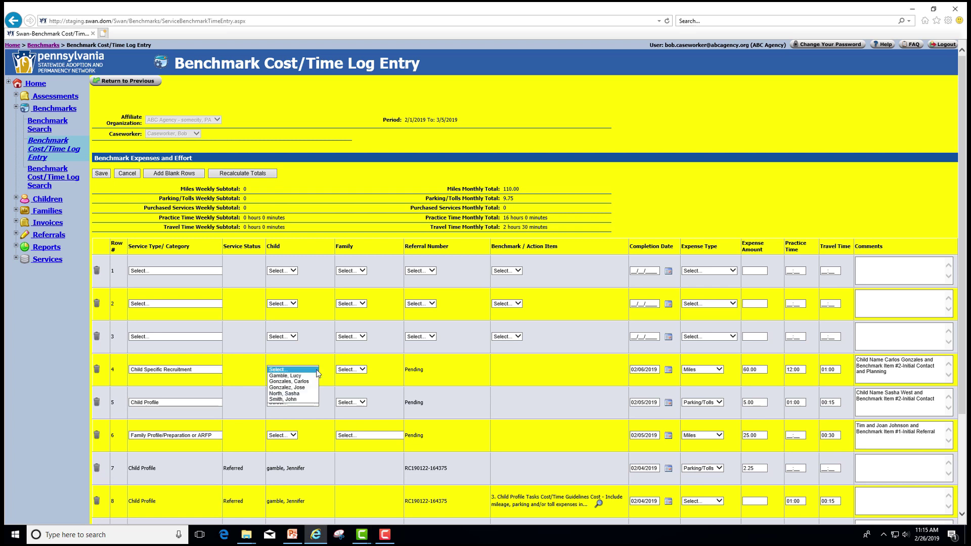
{"action": "left_click", "coordinate": [304, 381]}
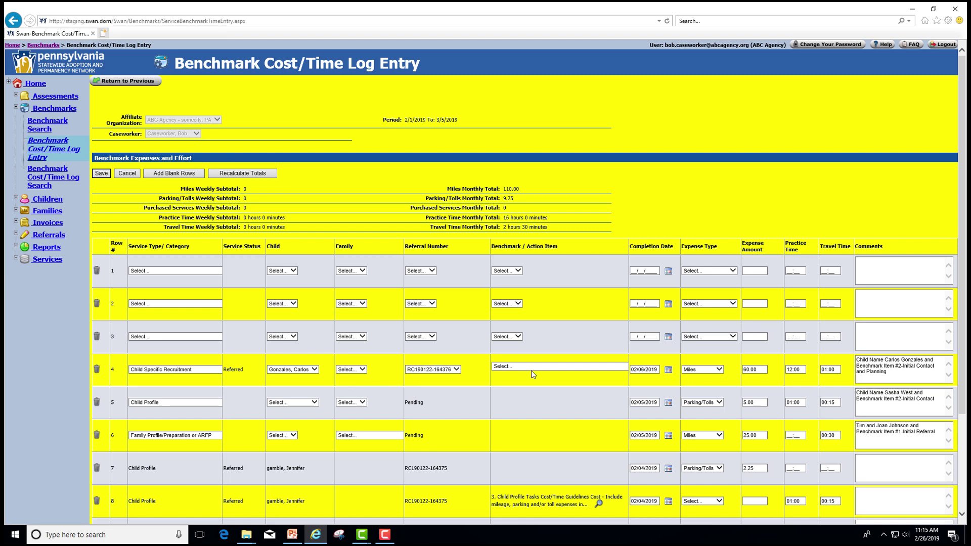
{"action": "left_click", "coordinate": [559, 371]}
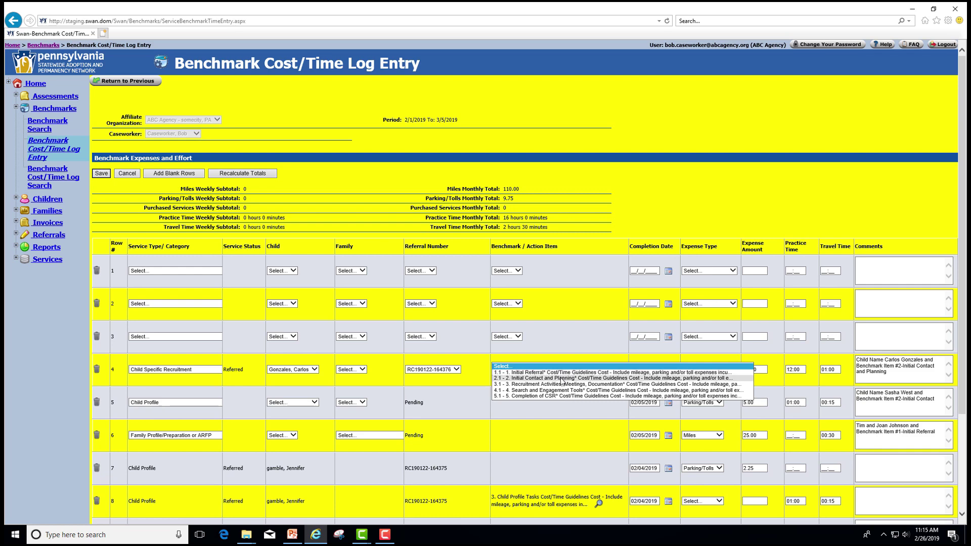
{"action": "left_click", "coordinate": [561, 378]}
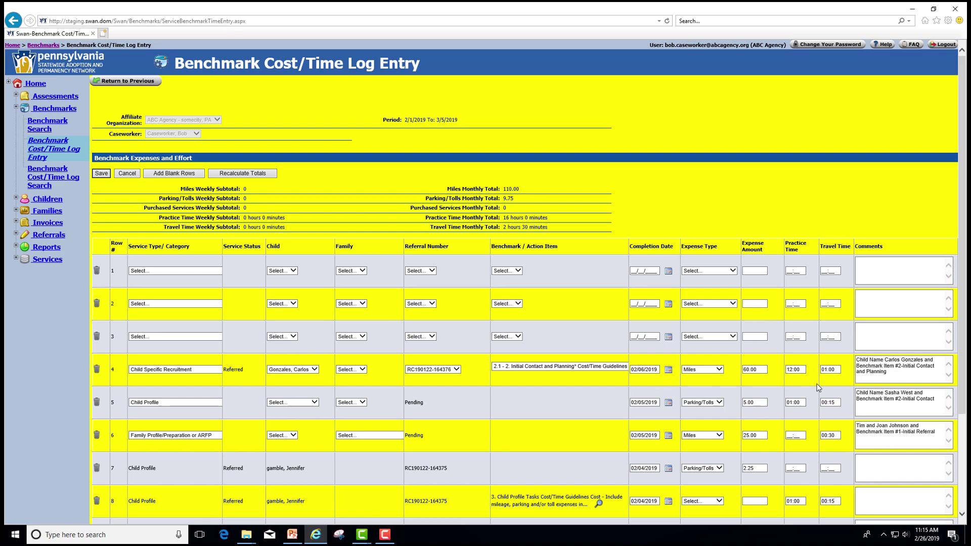
{"action": "left_click", "coordinate": [99, 174]}
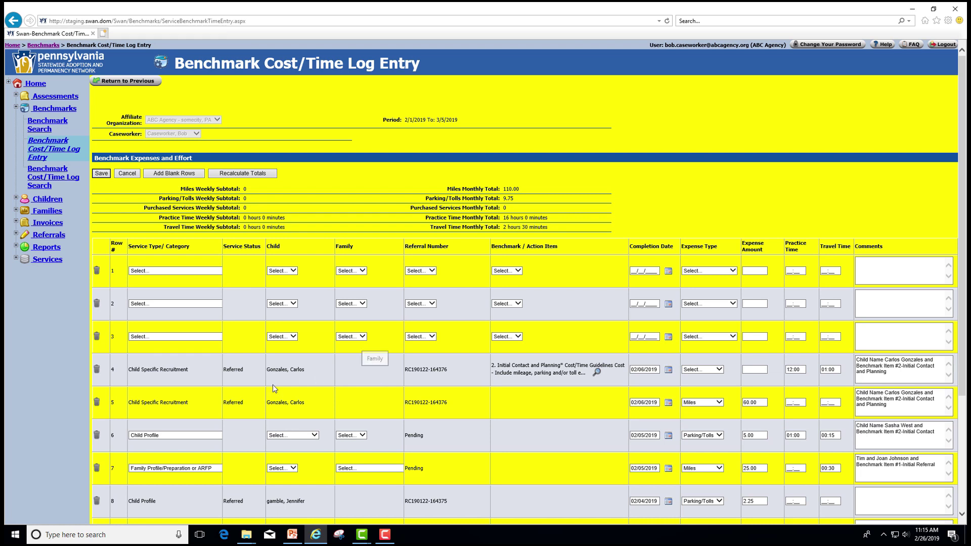
Start deleting the Child Profile row 6, then cancel so the row stays.
{"action": "left_click", "coordinate": [97, 438]}
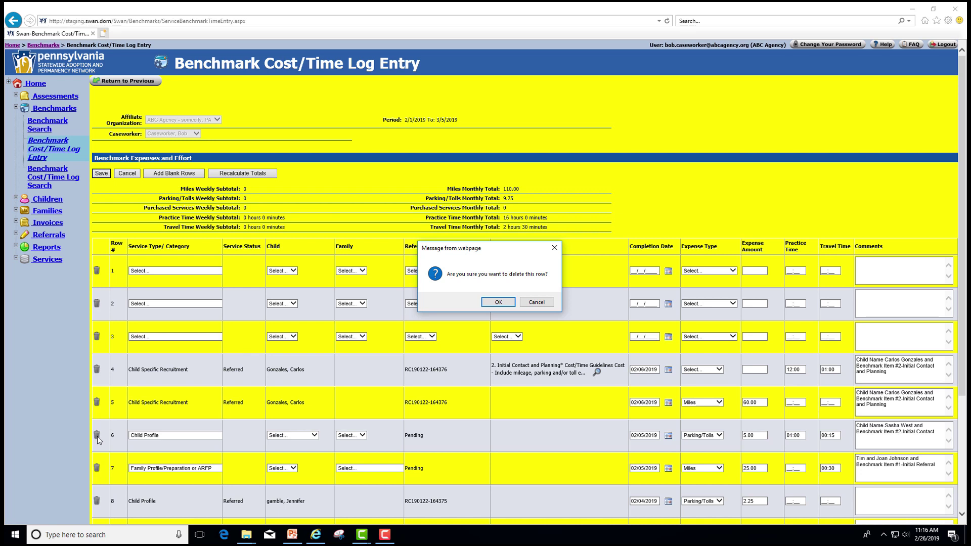
{"action": "left_click", "coordinate": [535, 303]}
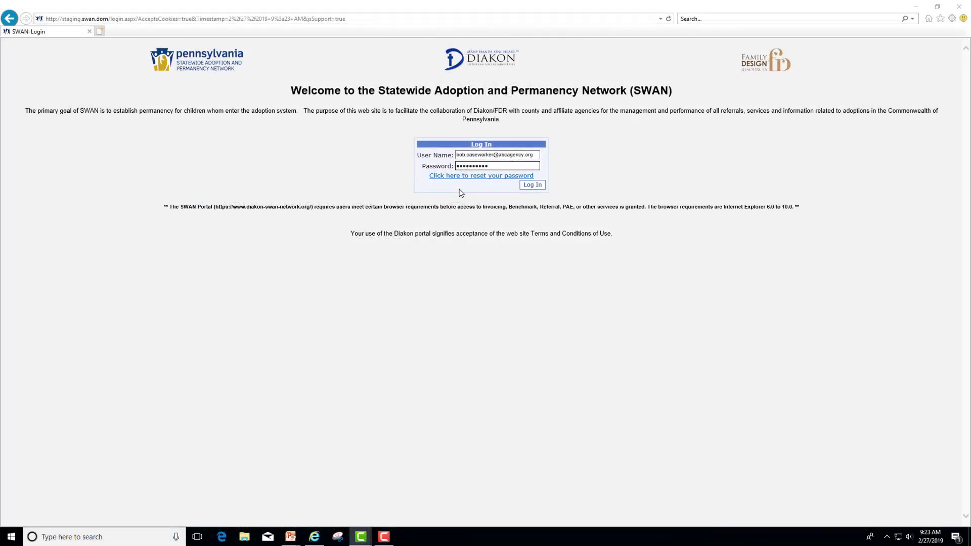
Log in and go to Benchmarks > Benchmark Cost/Time Log Entry.
{"action": "left_click", "coordinate": [532, 185]}
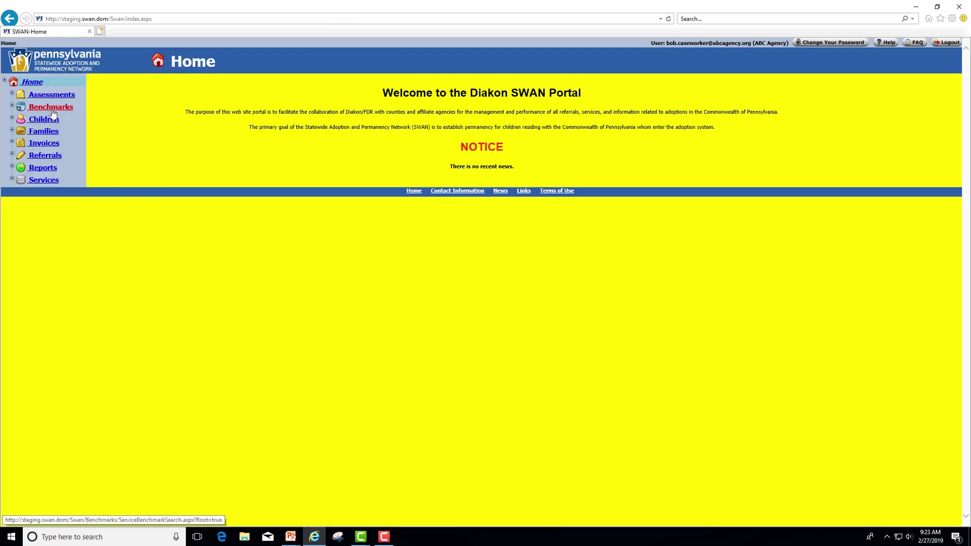
{"action": "left_click", "coordinate": [51, 107]}
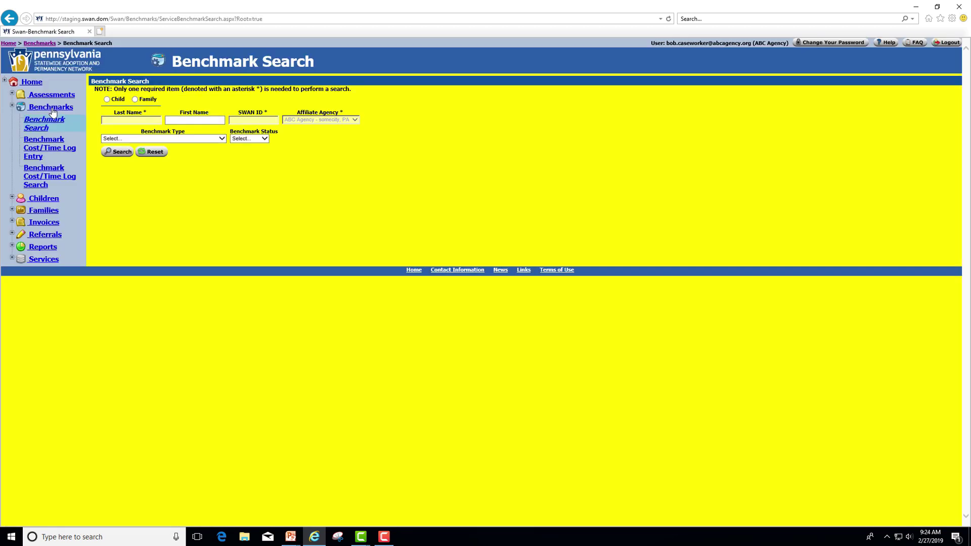
{"action": "left_click", "coordinate": [38, 149]}
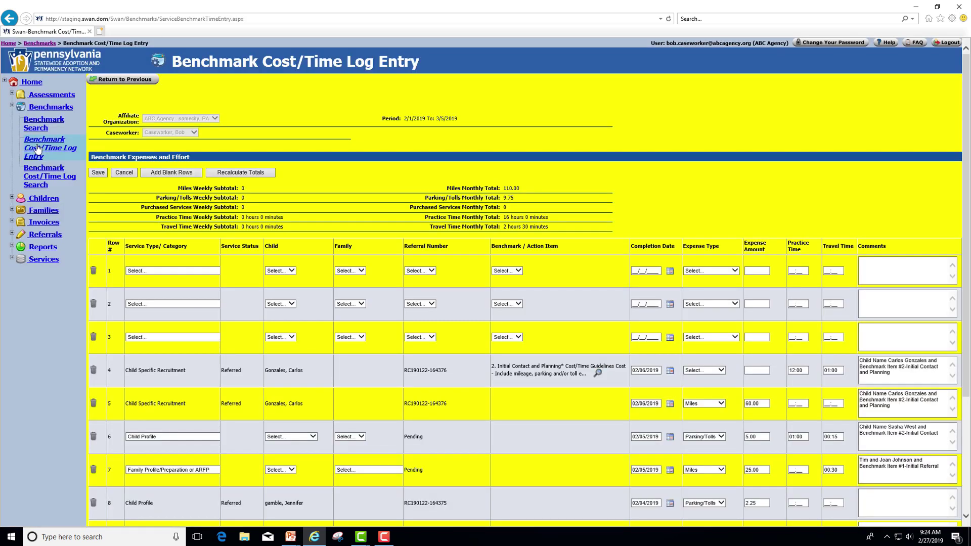
Set row 1 to service type Other and action item Supervision, and begin the 02/07/2019 completion date.
{"action": "left_click", "coordinate": [164, 272]}
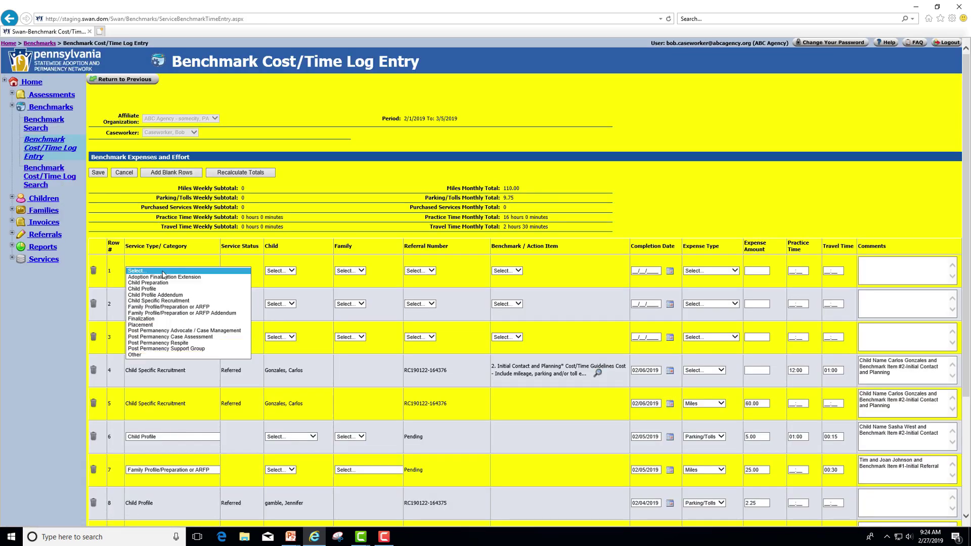
{"action": "left_click", "coordinate": [136, 354]}
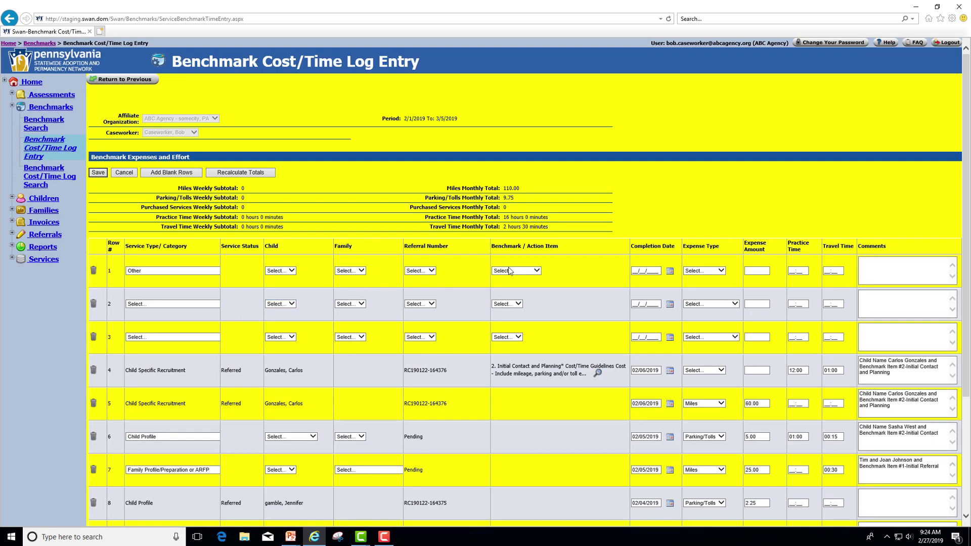
{"action": "left_click", "coordinate": [538, 272]}
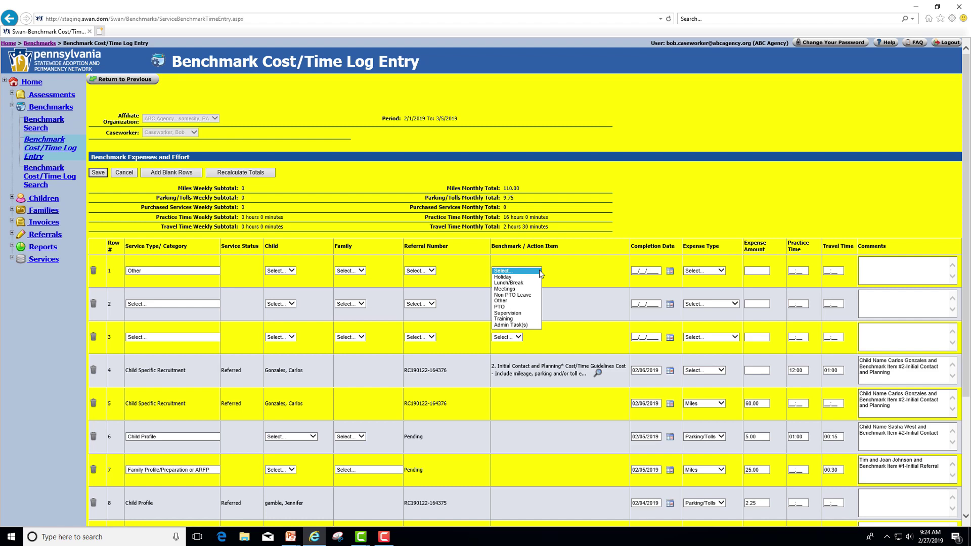
{"action": "left_click", "coordinate": [523, 311]}
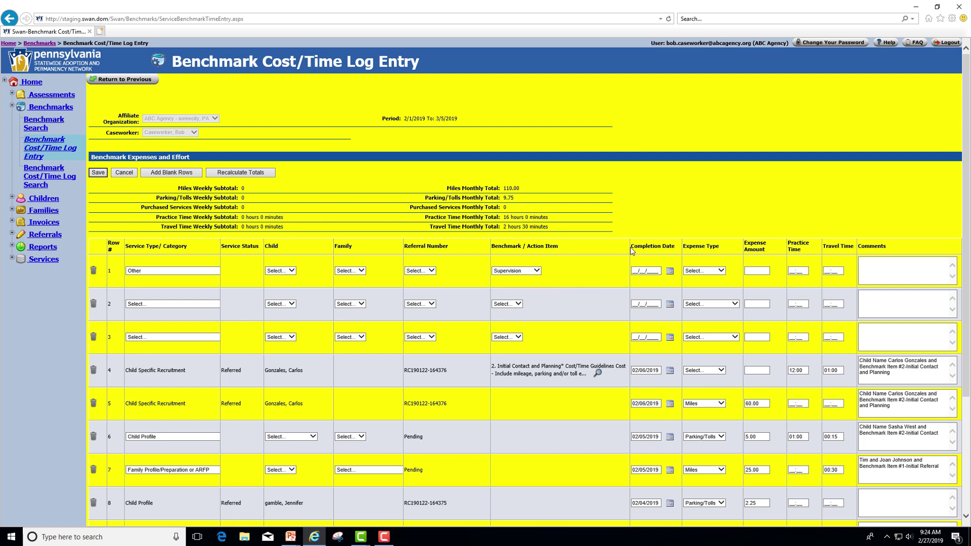
{"action": "left_click", "coordinate": [638, 273]}
Give row 1 a Miles expense of 17, 02:00 practice and 00:30 travel time, then save.
{"action": "left_click", "coordinate": [722, 272]}
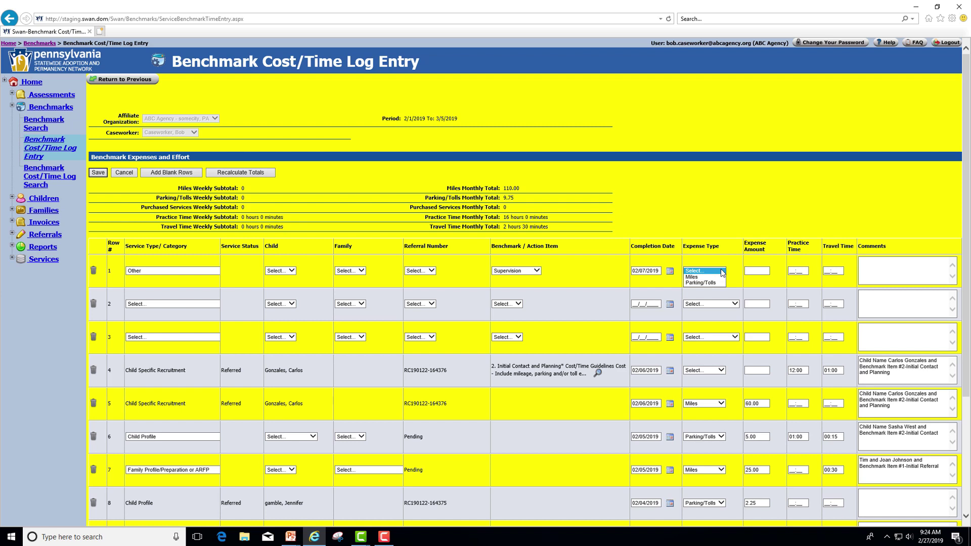
{"action": "left_click", "coordinate": [704, 277]}
{"action": "left_click", "coordinate": [753, 271]}
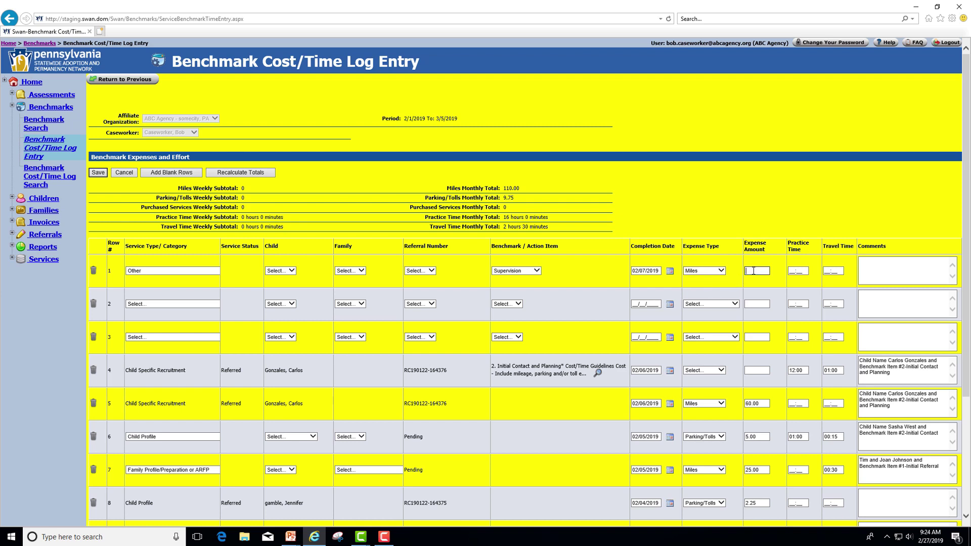
{"action": "type", "text": "17"}
{"action": "key", "text": "Tab"}
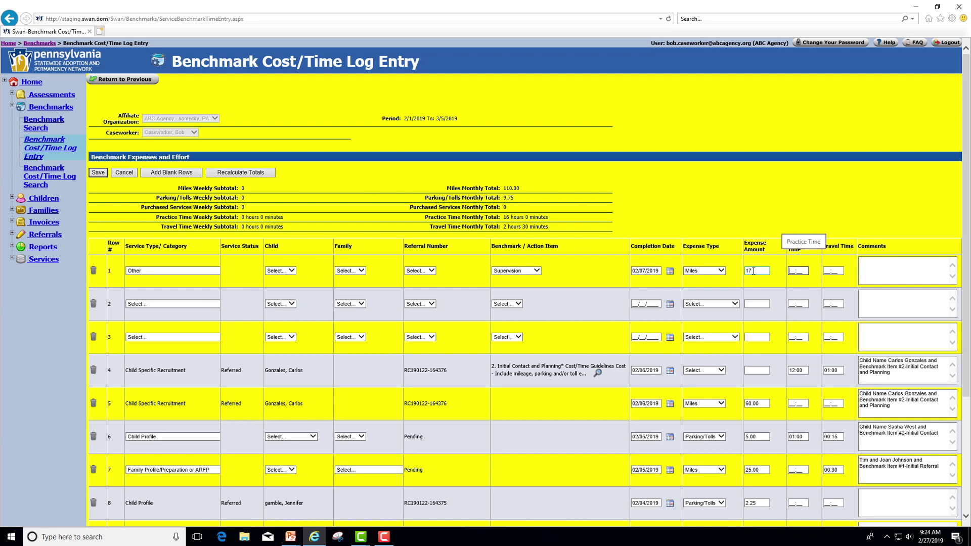
{"action": "type", "text": "02:00"}
{"action": "key", "text": "Tab"}
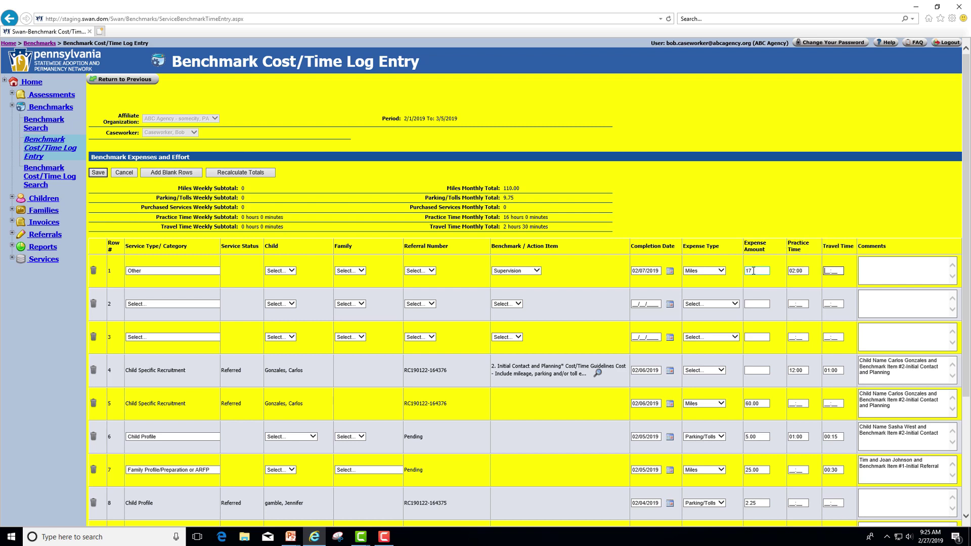
{"action": "type", "text": "003"}
{"action": "left_click", "coordinate": [101, 174]}
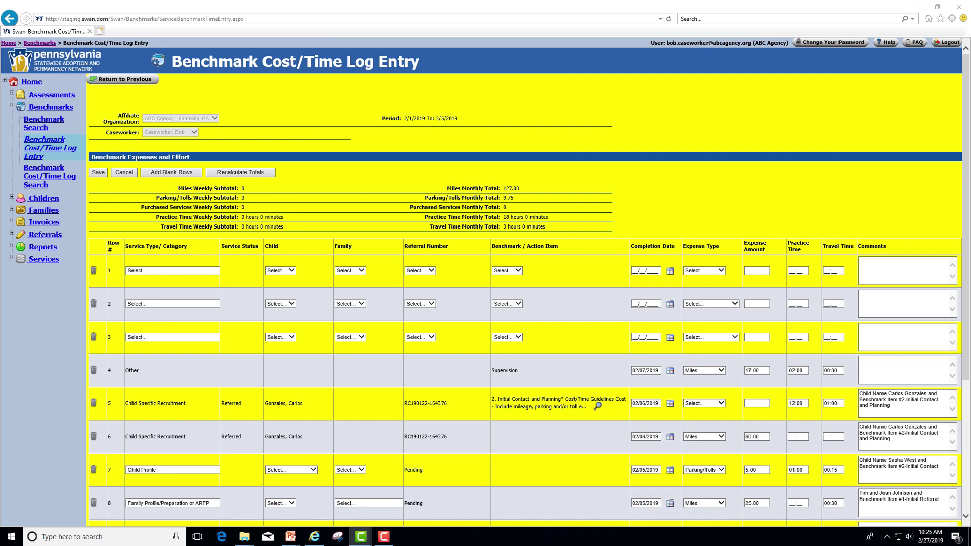
Set row 1's service type to Other with completion date 02/08/2019.
{"action": "left_click", "coordinate": [166, 272]}
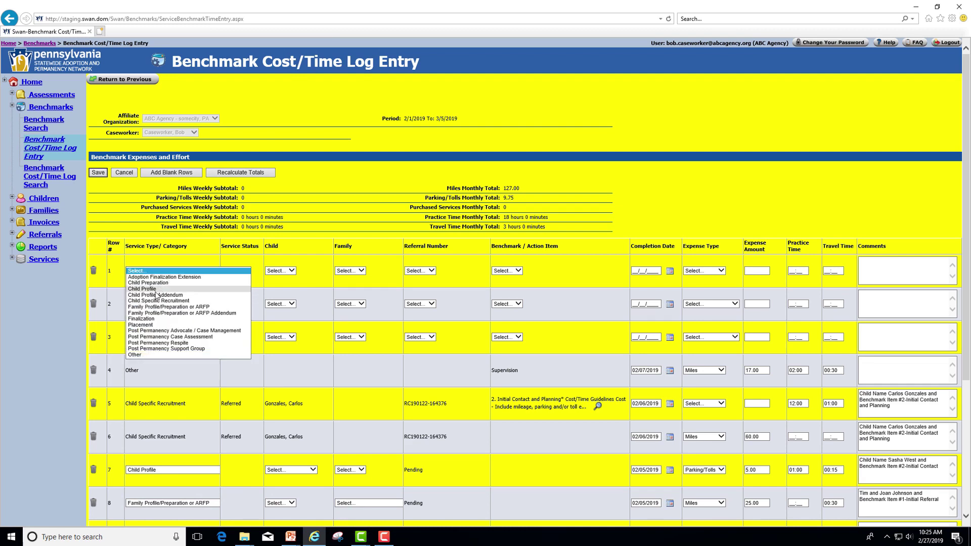
{"action": "left_click", "coordinate": [141, 355]}
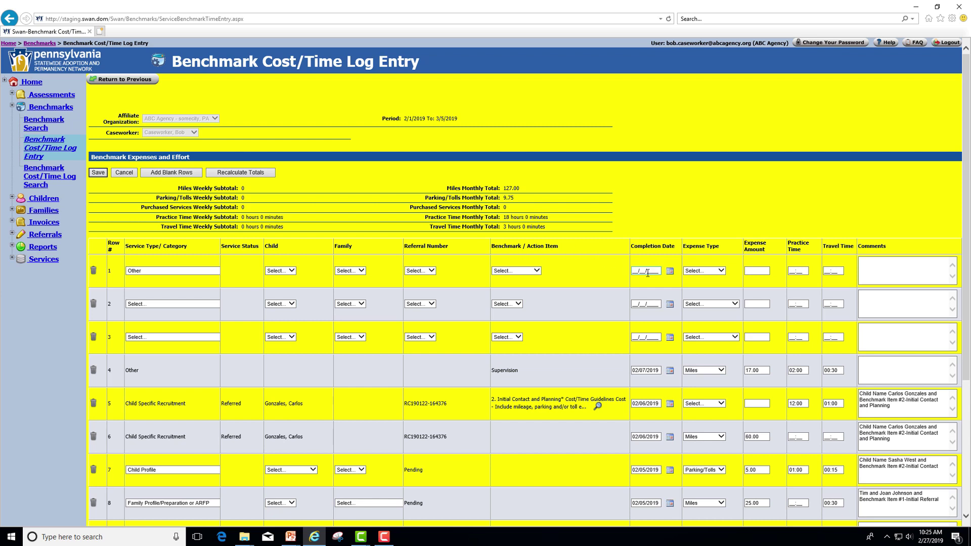
{"action": "left_click", "coordinate": [670, 273]}
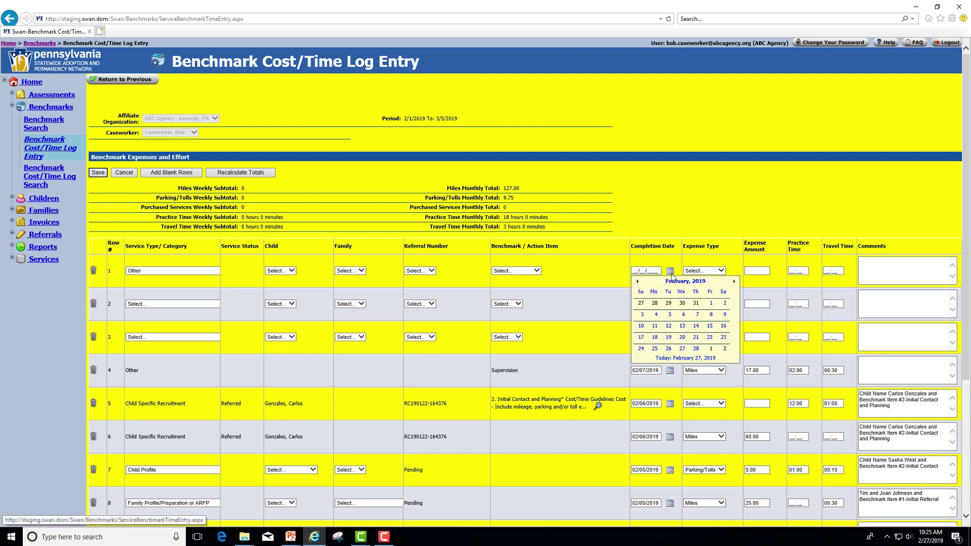
{"action": "left_click", "coordinate": [710, 316]}
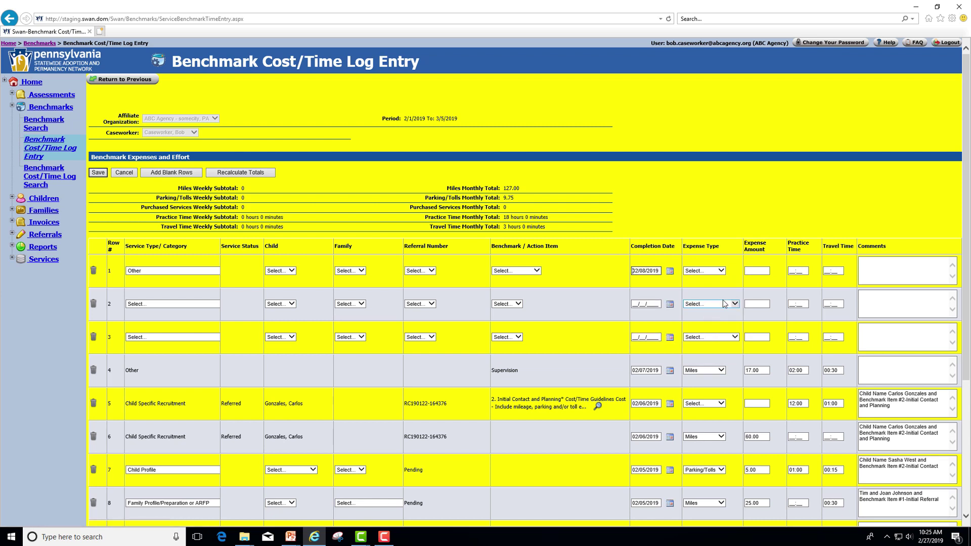
Enter a Miles expense of 30 and 00:45 travel time, then save the row.
{"action": "left_click", "coordinate": [721, 271]}
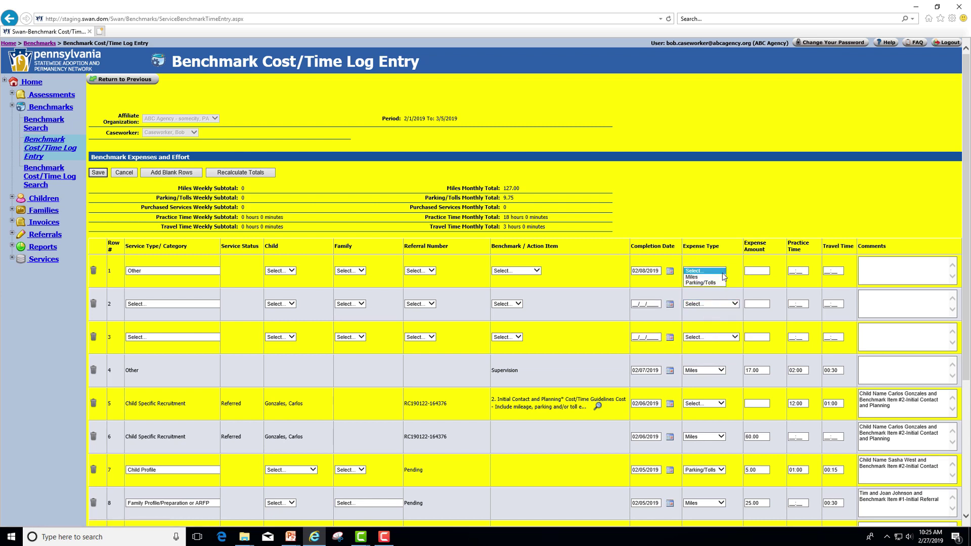
{"action": "left_click", "coordinate": [692, 277]}
{"action": "left_click", "coordinate": [751, 269]}
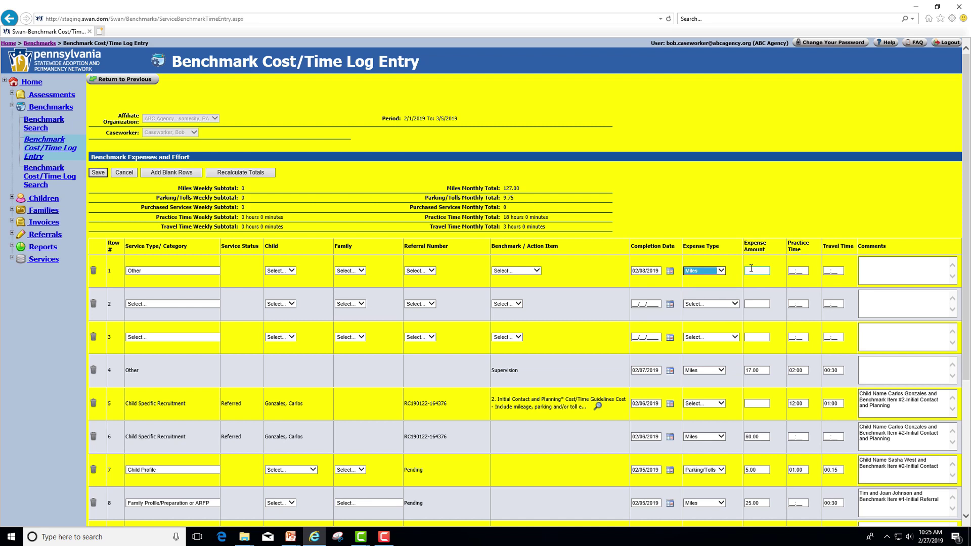
{"action": "left_click", "coordinate": [751, 270]}
{"action": "type", "text": "30"}
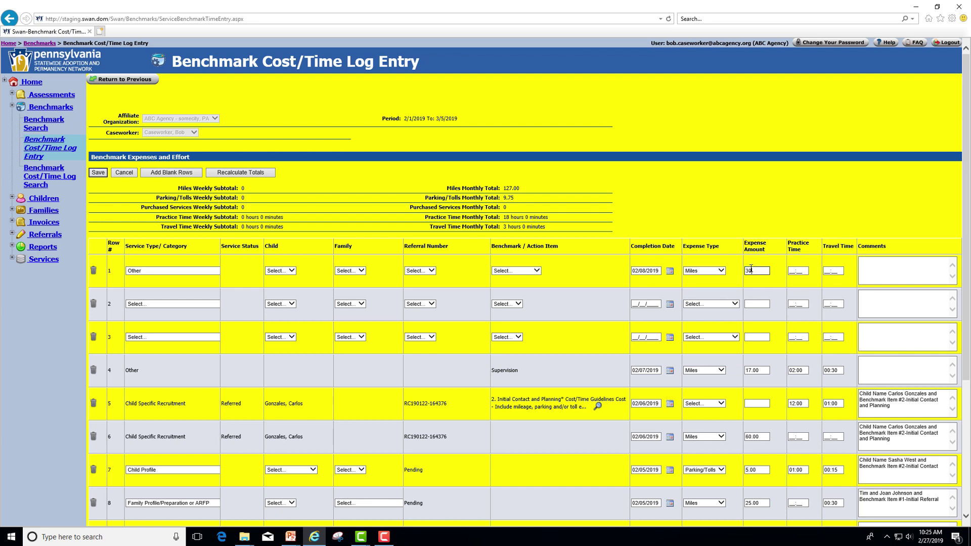
{"action": "left_click", "coordinate": [830, 271]}
{"action": "type", "text": "00:"}
{"action": "type", "text": "54"}
{"action": "key", "text": "BackSpace"}
{"action": "key", "text": "BackSpace"}
{"action": "type", "text": "45"}
{"action": "left_click", "coordinate": [97, 174]}
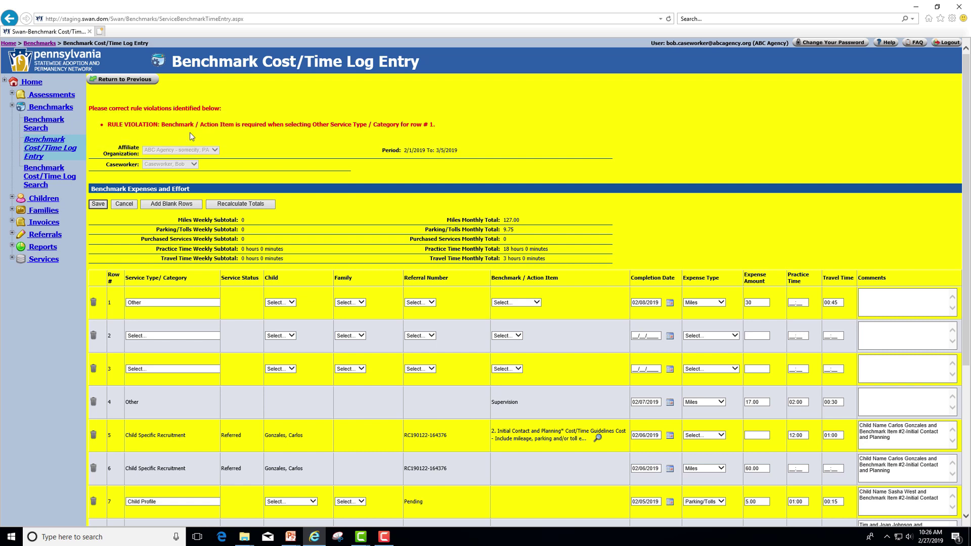
Choose Supervision as row 1's benchmark/action item and save the corrected entry.
{"action": "left_click", "coordinate": [539, 304]}
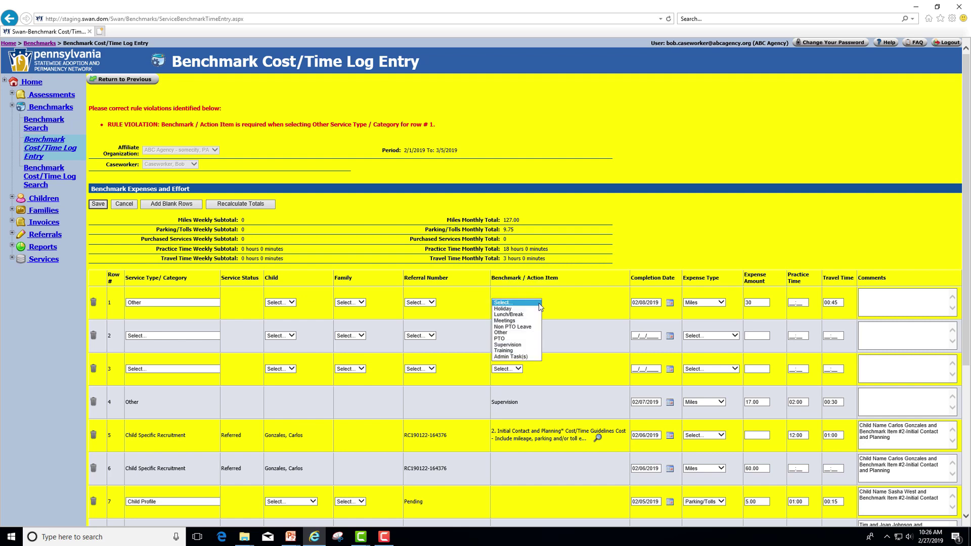
{"action": "left_click", "coordinate": [521, 344]}
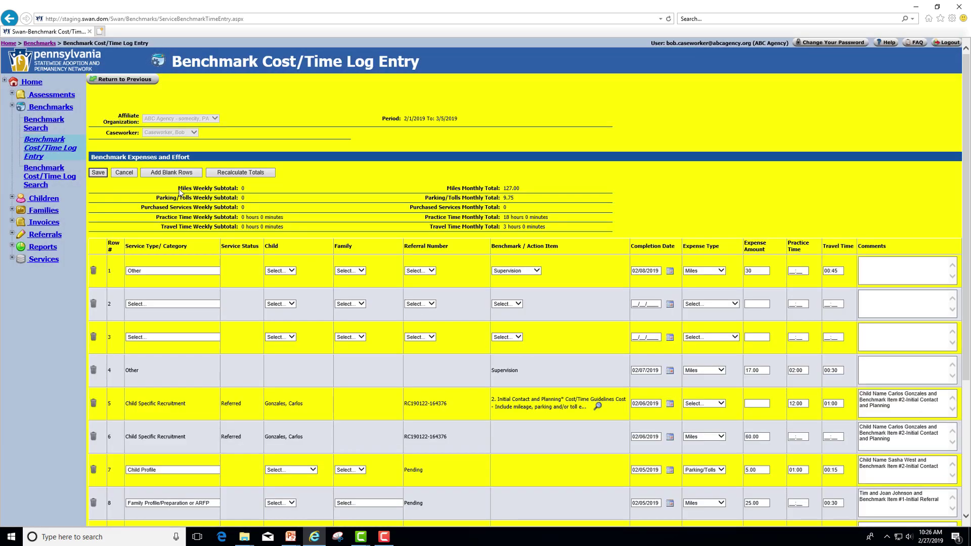
{"action": "left_click", "coordinate": [99, 173]}
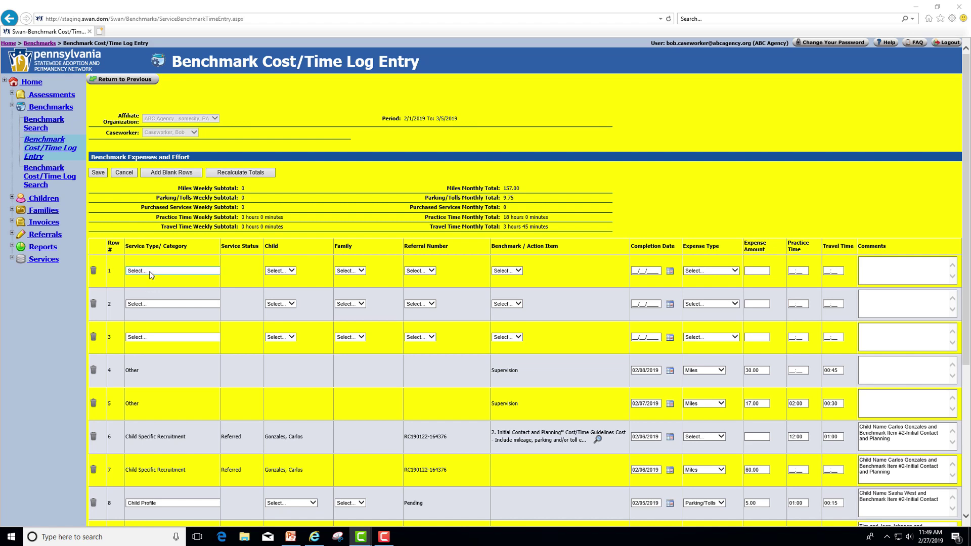
Set row 1 to Other / Supervision with completion date 02/08/2019.
{"action": "left_click", "coordinate": [151, 275]}
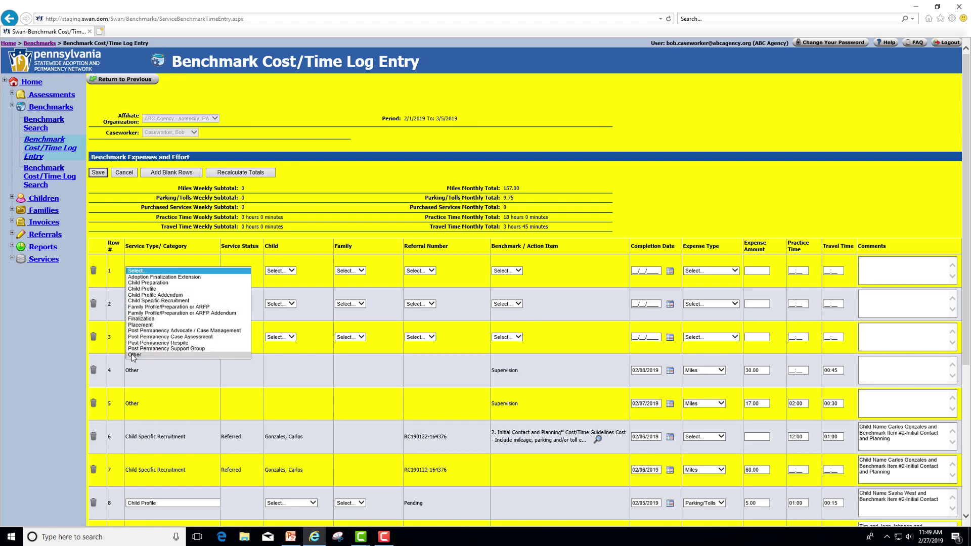
{"action": "left_click", "coordinate": [134, 355]}
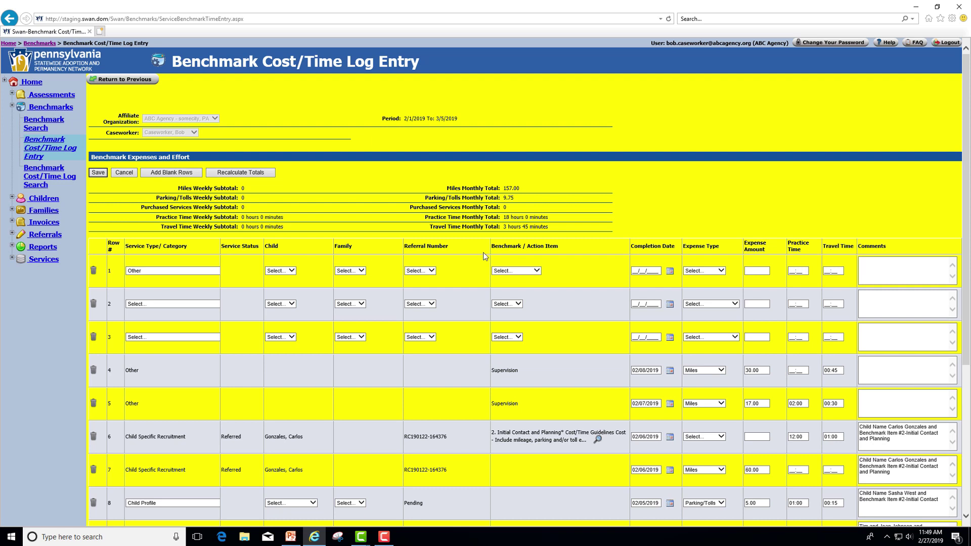
{"action": "left_click", "coordinate": [536, 271]}
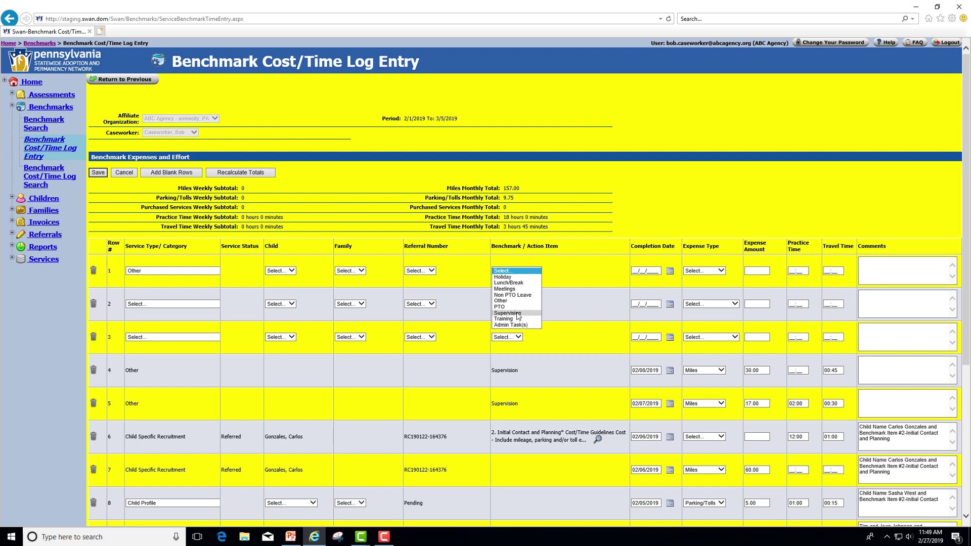
{"action": "left_click", "coordinate": [517, 313]}
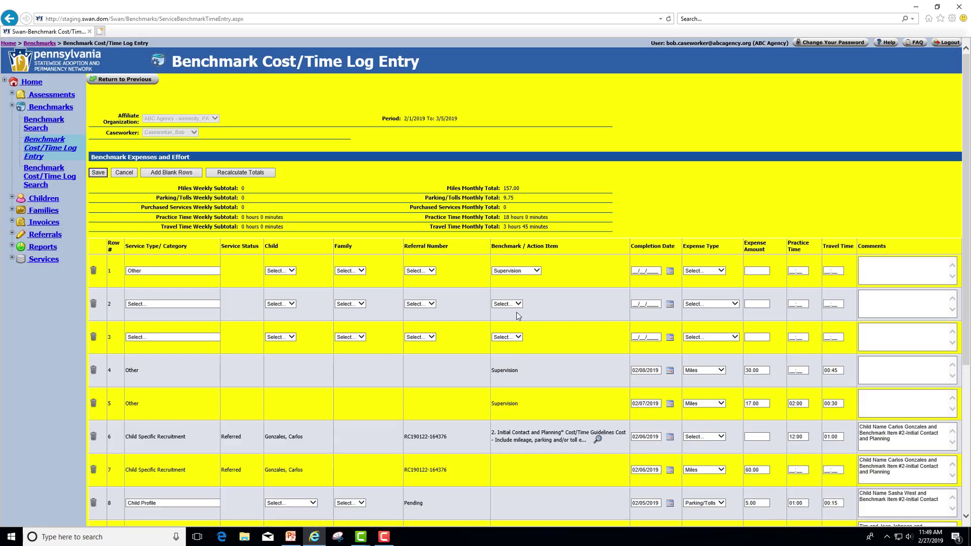
{"action": "left_click", "coordinate": [670, 271]}
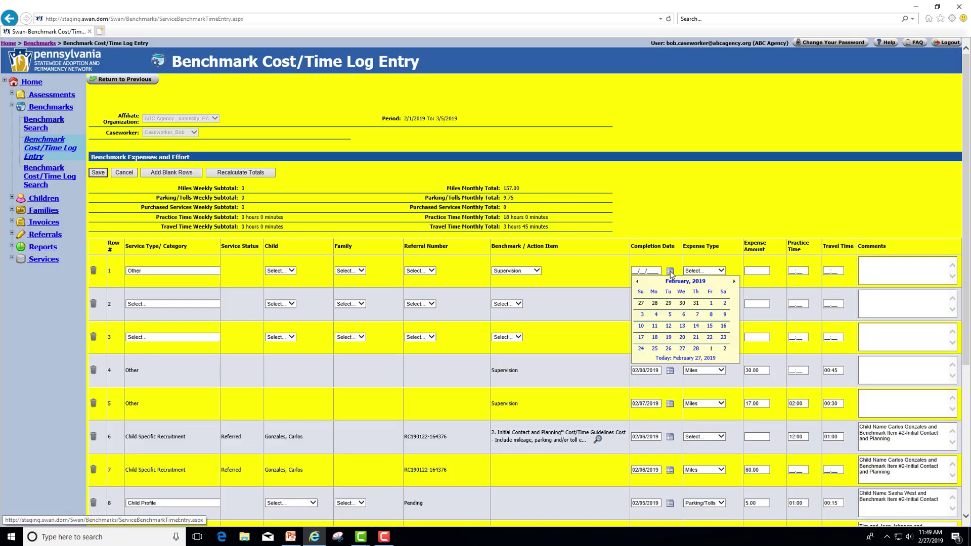
{"action": "left_click", "coordinate": [711, 316]}
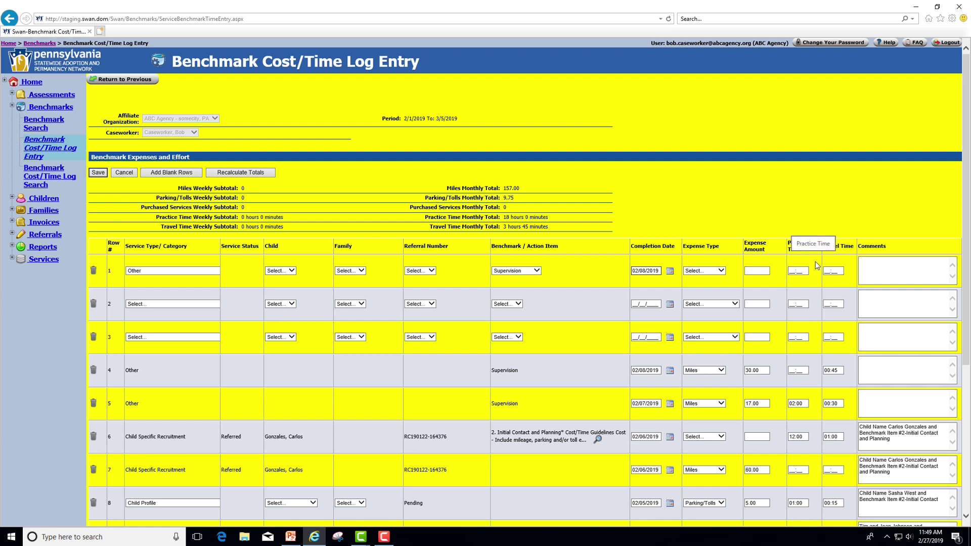
Enter 00:45 travel time for row 1 and save the entry.
{"action": "left_click", "coordinate": [833, 270]}
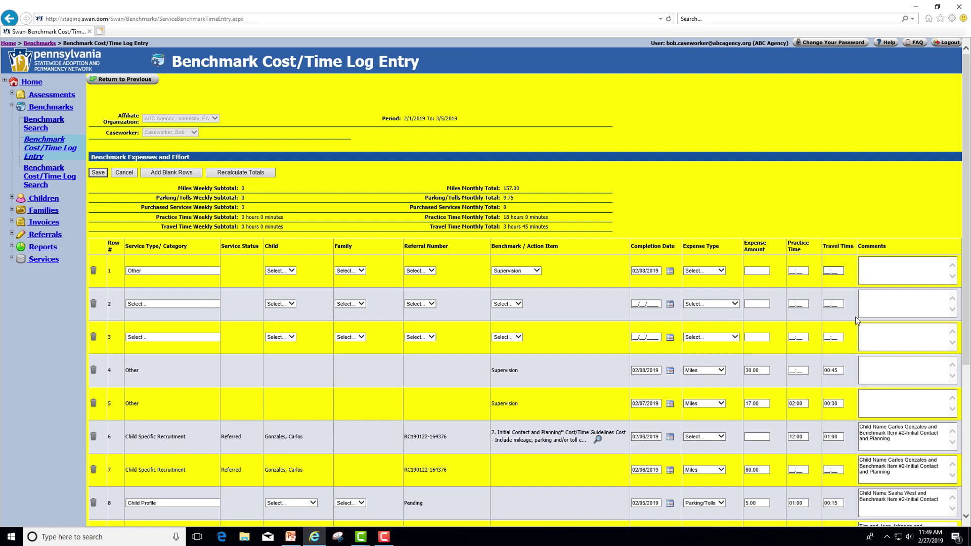
{"action": "type", "text": "00:45"}
{"action": "left_click", "coordinate": [881, 280]}
{"action": "left_click", "coordinate": [98, 173]}
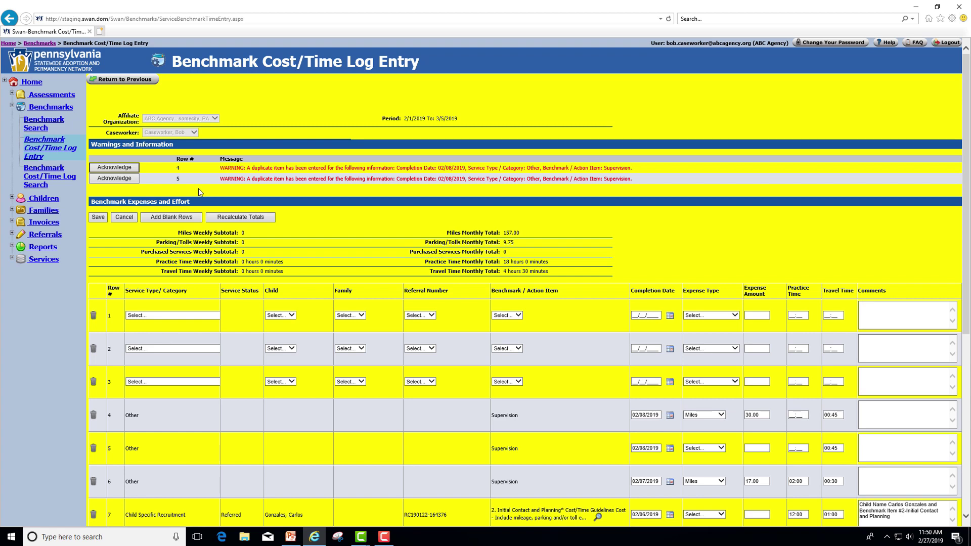
Acknowledge the duplicate-item warnings for rows 4 and 5.
{"action": "left_click", "coordinate": [120, 165]}
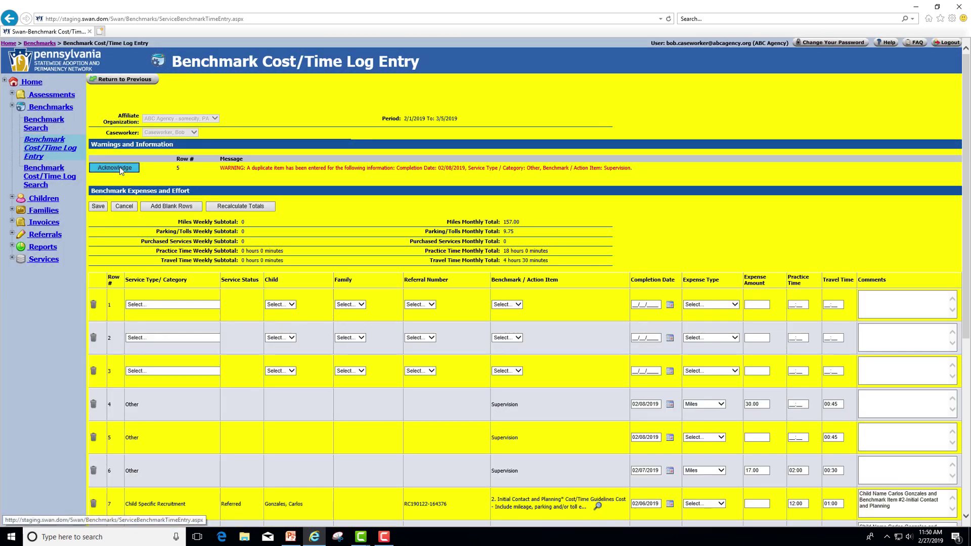
{"action": "left_click", "coordinate": [120, 167]}
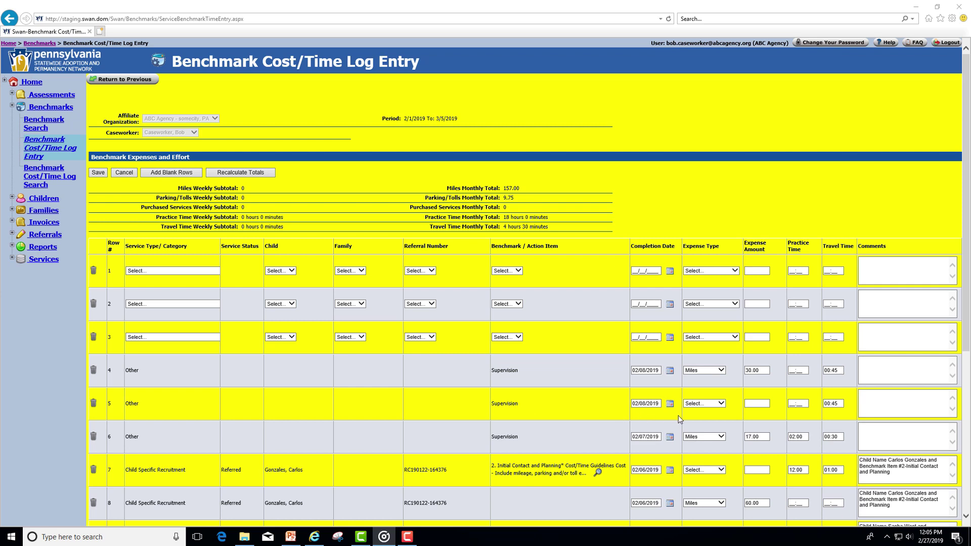
Add 01:30 practice time and the comment 'Forgot to include my practice time' to row 5, then save.
{"action": "left_click", "coordinate": [794, 404]}
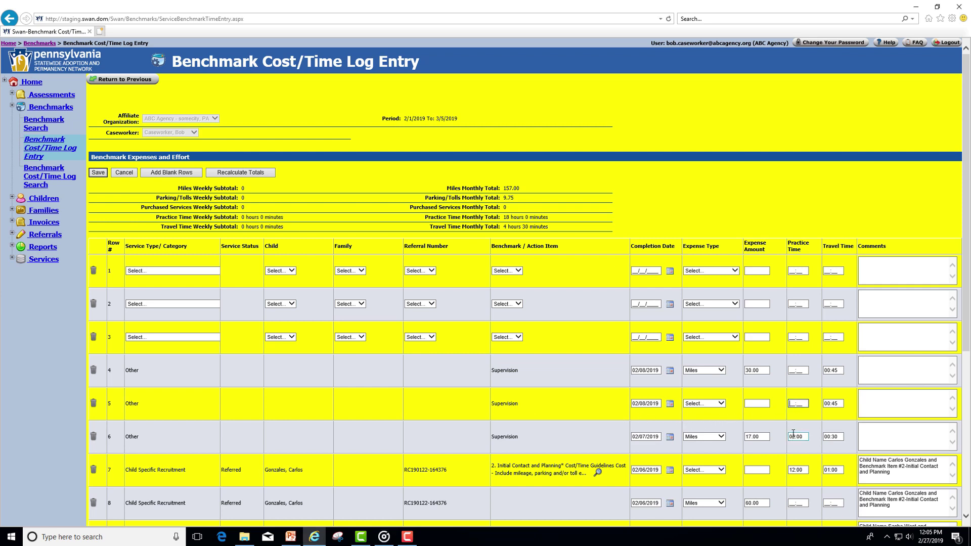
{"action": "type", "text": "01:30"}
{"action": "left_click", "coordinate": [875, 394]}
{"action": "type", "text": "Forgo"}
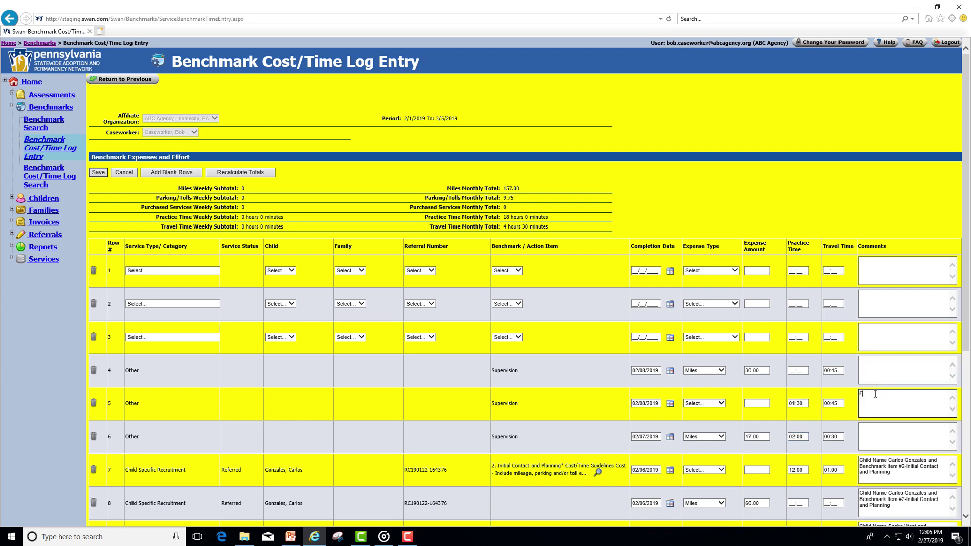
{"action": "type", "text": "t to include my practice time"}
{"action": "left_click", "coordinate": [104, 173]}
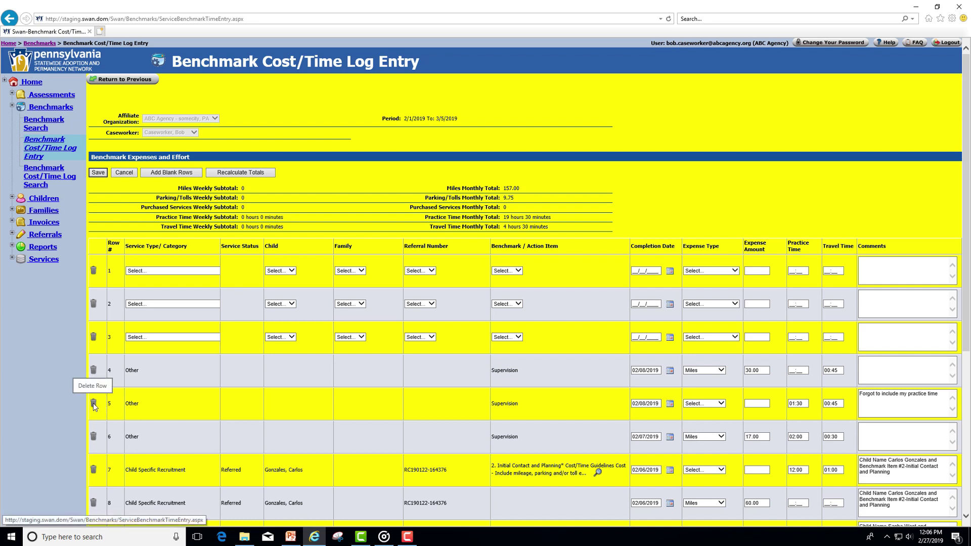
Delete the duplicate 02/08/2019 Supervision row (travel total 3:45), then show the Supervisor Features slide.
{"action": "left_click", "coordinate": [94, 403]}
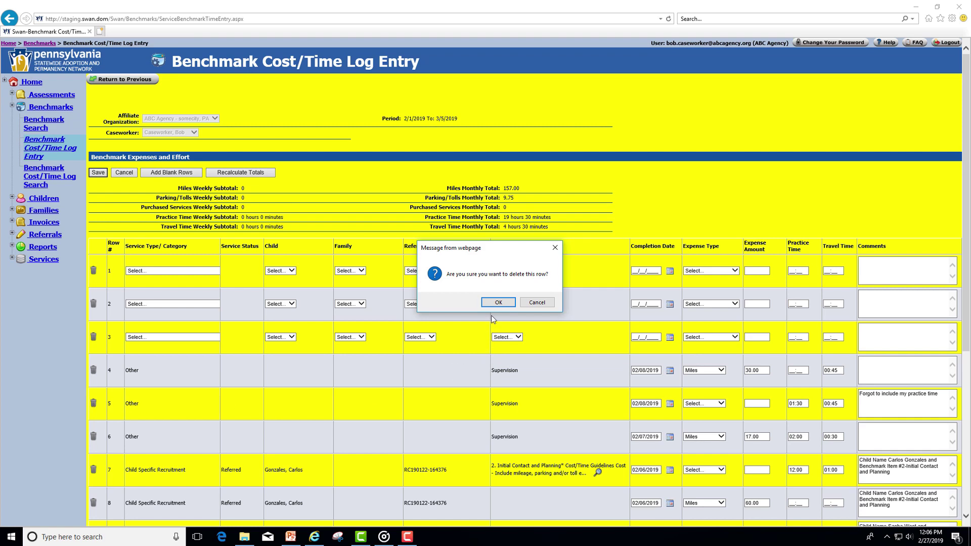
{"action": "left_click", "coordinate": [498, 303]}
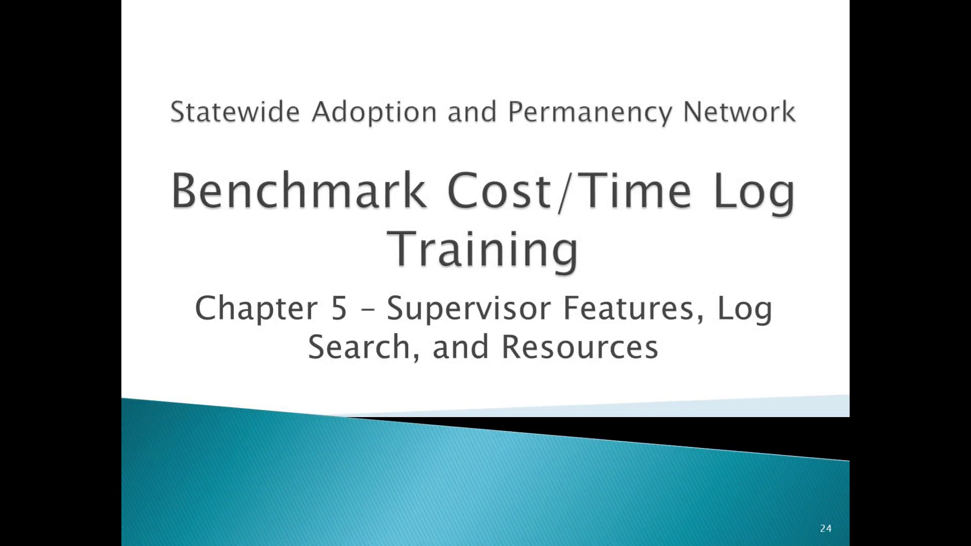
{"action": "key", "text": "Right"}
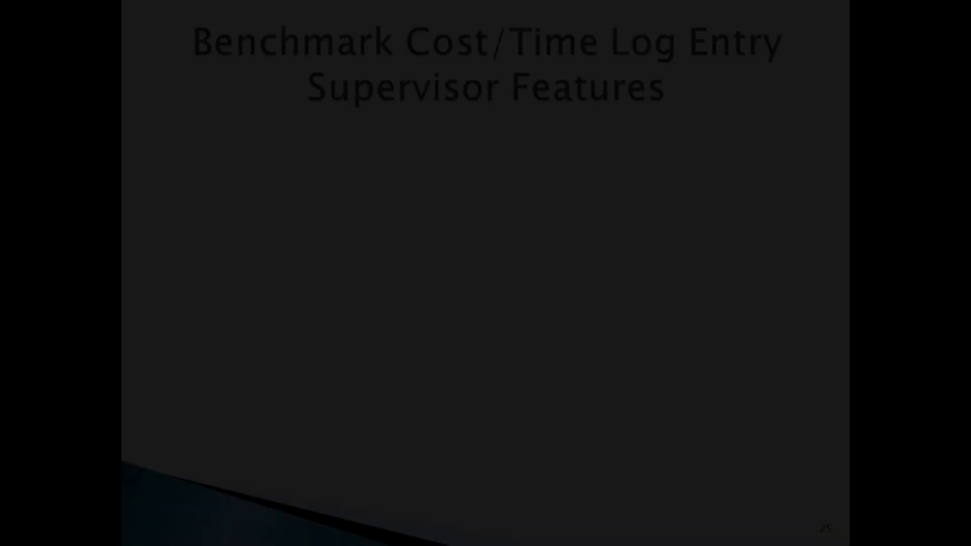
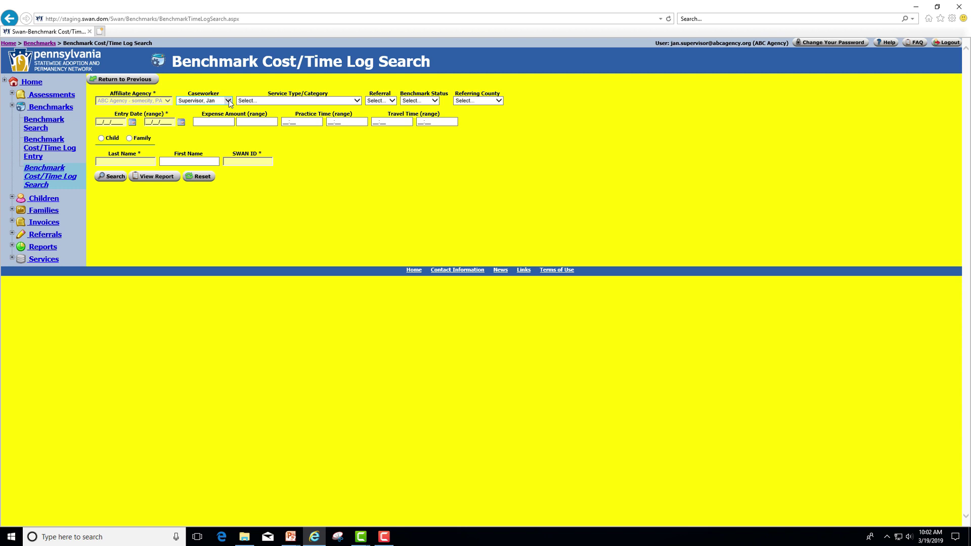
Search all caseworkers' Cost/Time Log entries dated 07/01/2018 through 03/19/2019.
{"action": "left_click", "coordinate": [228, 100]}
{"action": "left_click", "coordinate": [189, 71]}
{"action": "type", "text": "07/01/2018"}
{"action": "left_click", "coordinate": [181, 123]}
{"action": "left_click", "coordinate": [181, 122]}
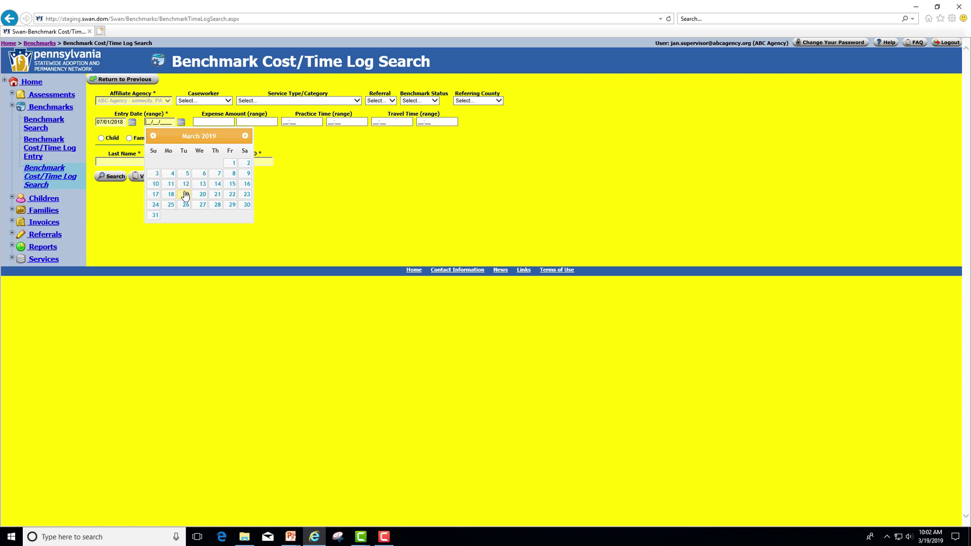
{"action": "left_click", "coordinate": [184, 195]}
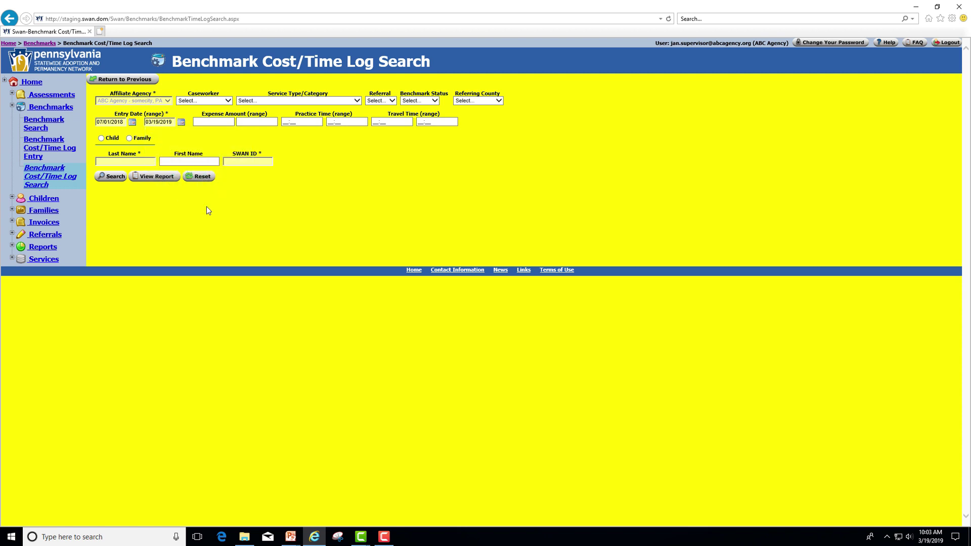
{"action": "left_click", "coordinate": [111, 177]}
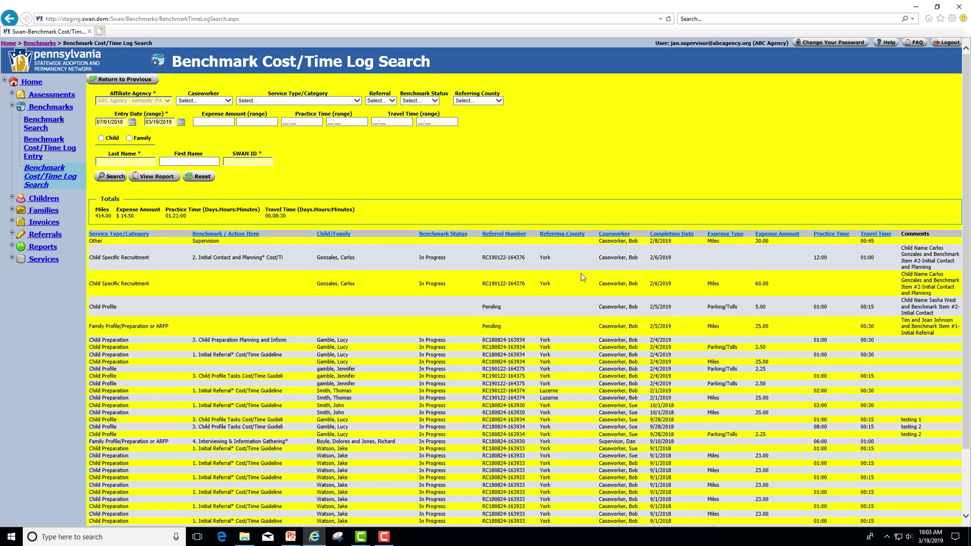
Sort the results by completion date, then by caseworker in reversed order.
{"action": "left_click", "coordinate": [684, 234]}
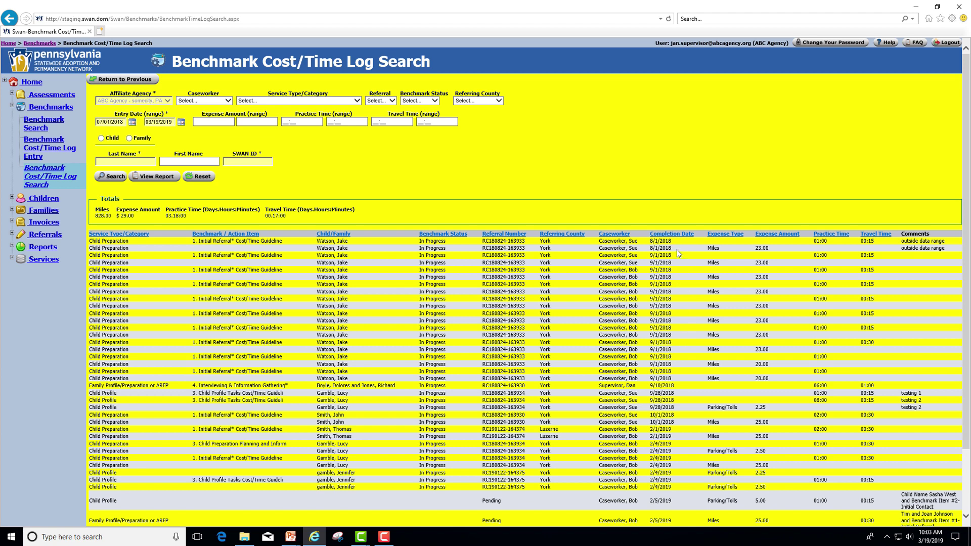
{"action": "left_click", "coordinate": [614, 235]}
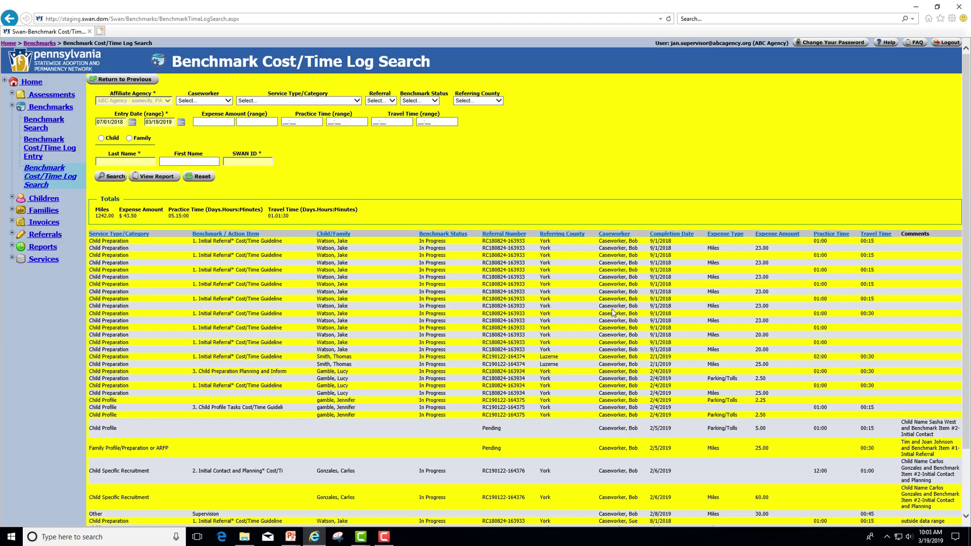
{"action": "left_click", "coordinate": [604, 237]}
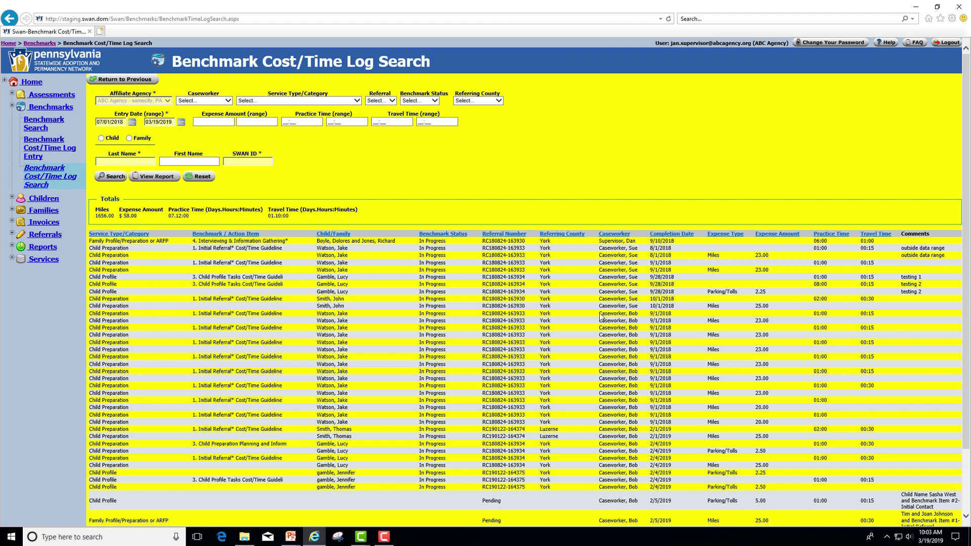
Export the Benchmark Cost/Time Log Report as Benchmark Cost-Time Log Report.xlsx and open it.
{"action": "left_click", "coordinate": [152, 176]}
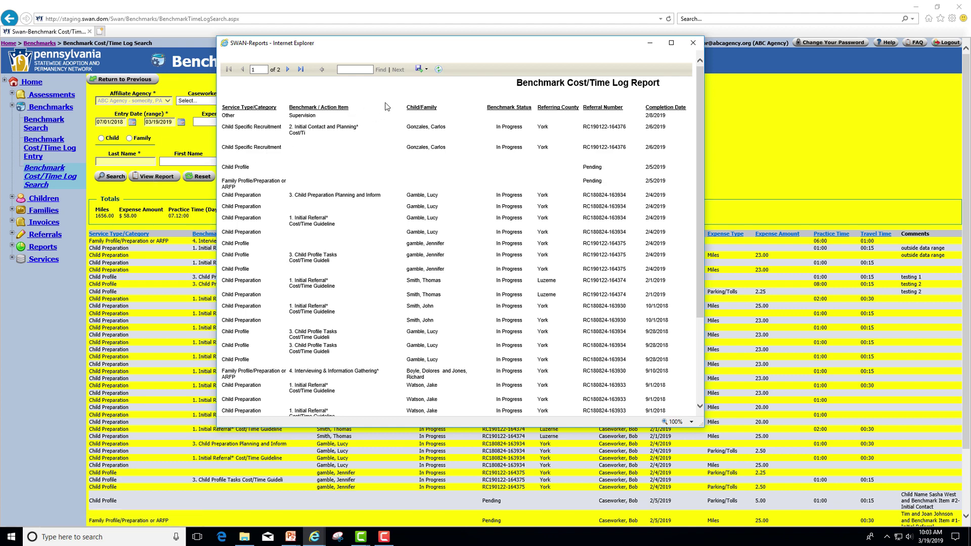
{"action": "left_click", "coordinate": [421, 71]}
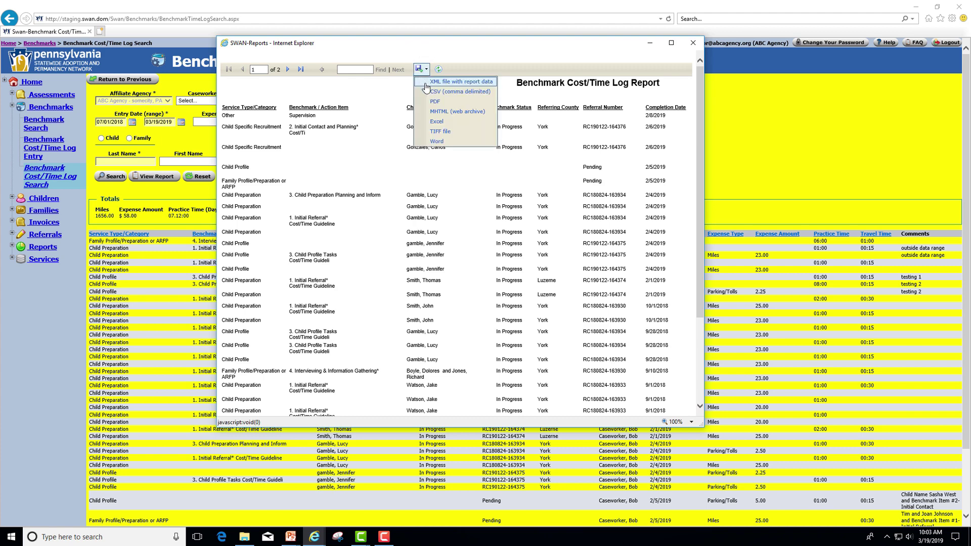
{"action": "left_click", "coordinate": [438, 122]}
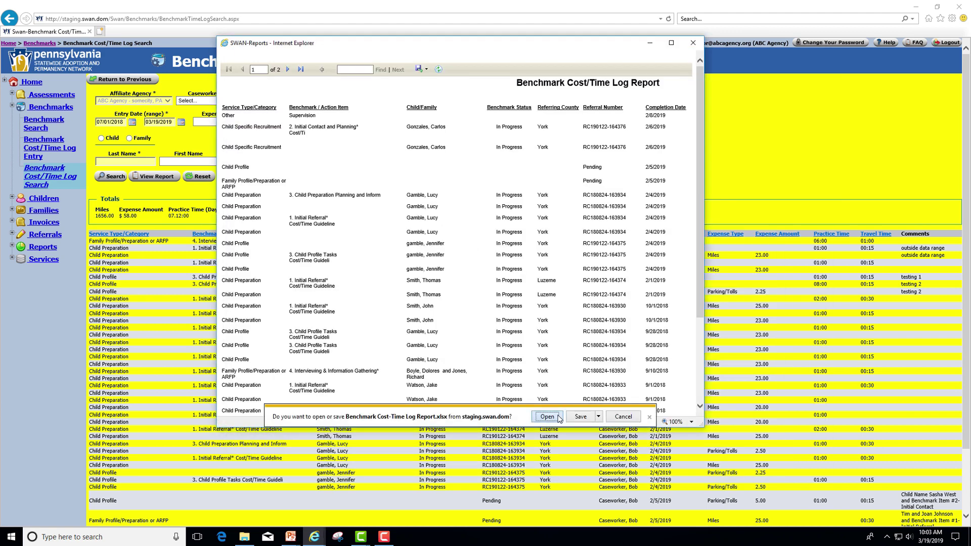
{"action": "left_click", "coordinate": [558, 417]}
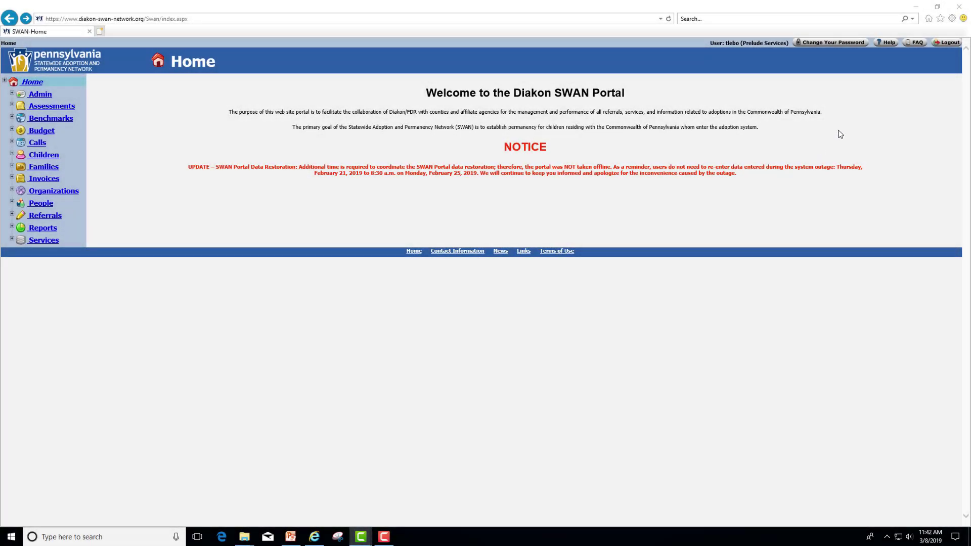
From Help, skim the 'SWAN Portal User Guide - Affiliate' PDF, then close it.
{"action": "left_click", "coordinate": [888, 43]}
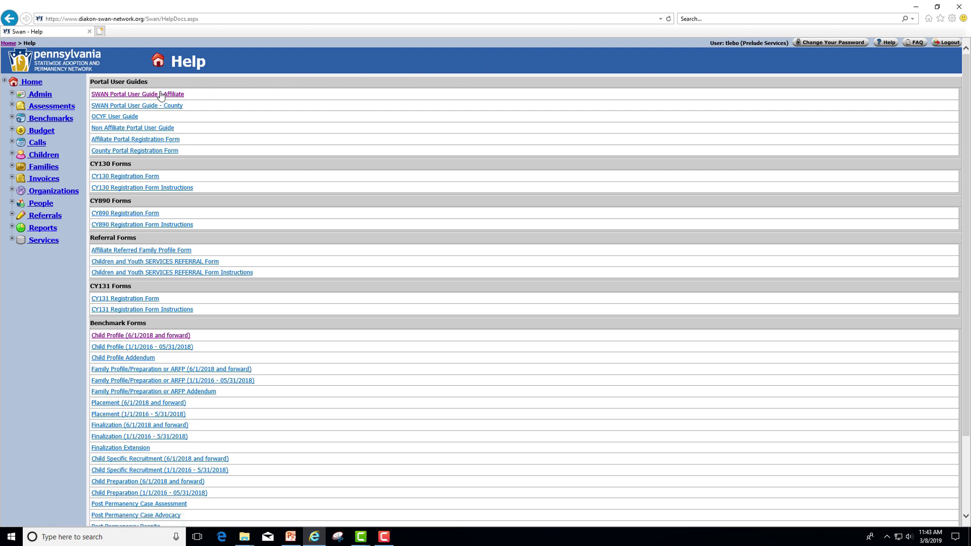
{"action": "left_click", "coordinate": [177, 96]}
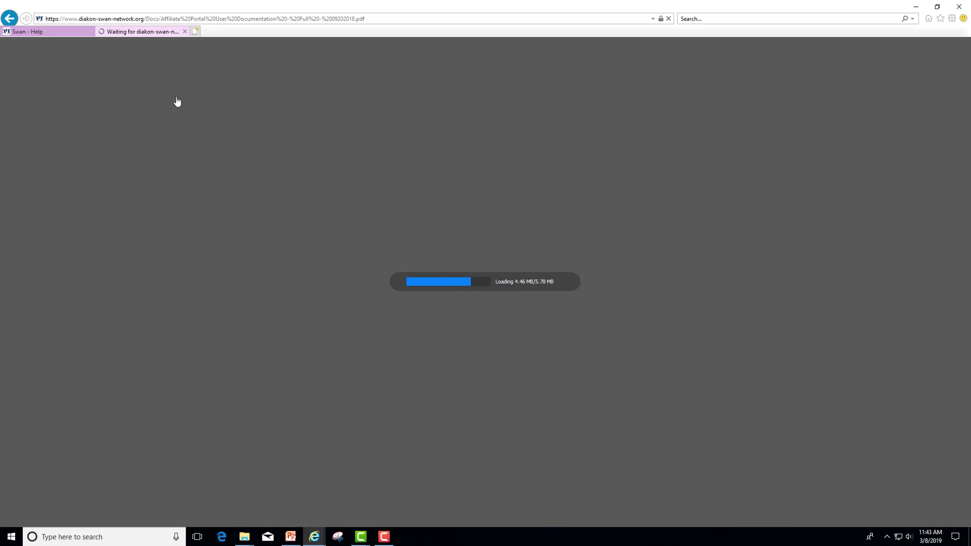
{"action": "scroll", "coordinate": [556, 402], "scroll_direction": "down", "scroll_amount": 5}
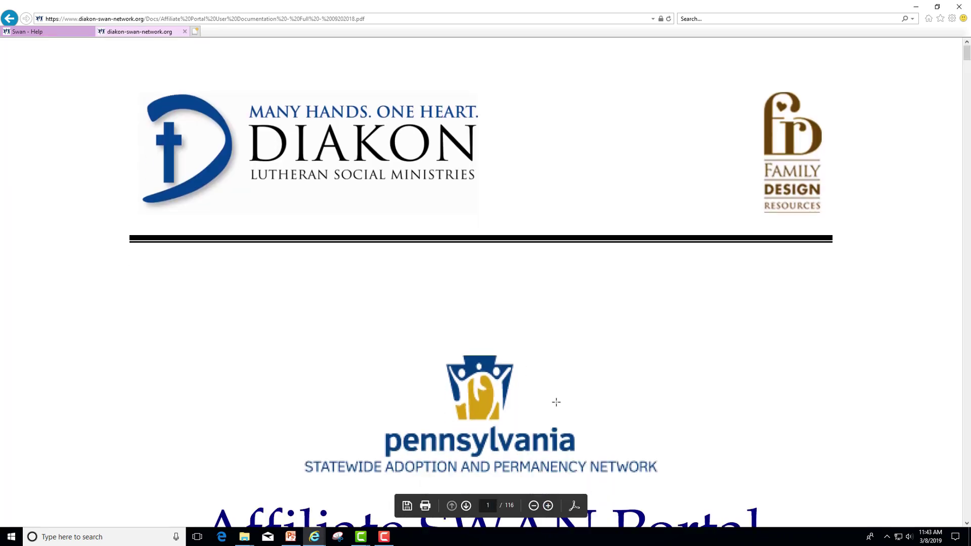
{"action": "scroll", "coordinate": [557, 402], "scroll_direction": "down", "scroll_amount": 3}
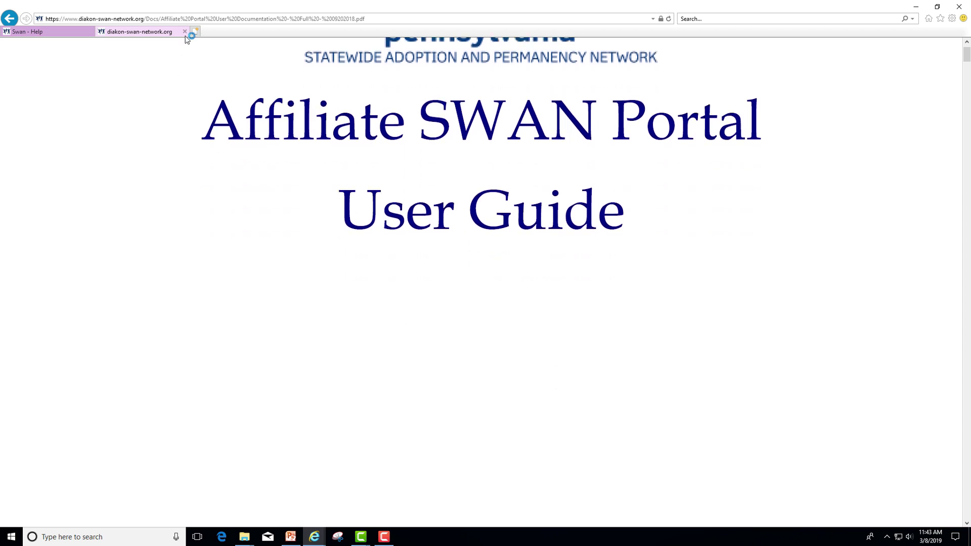
{"action": "left_click", "coordinate": [185, 31]}
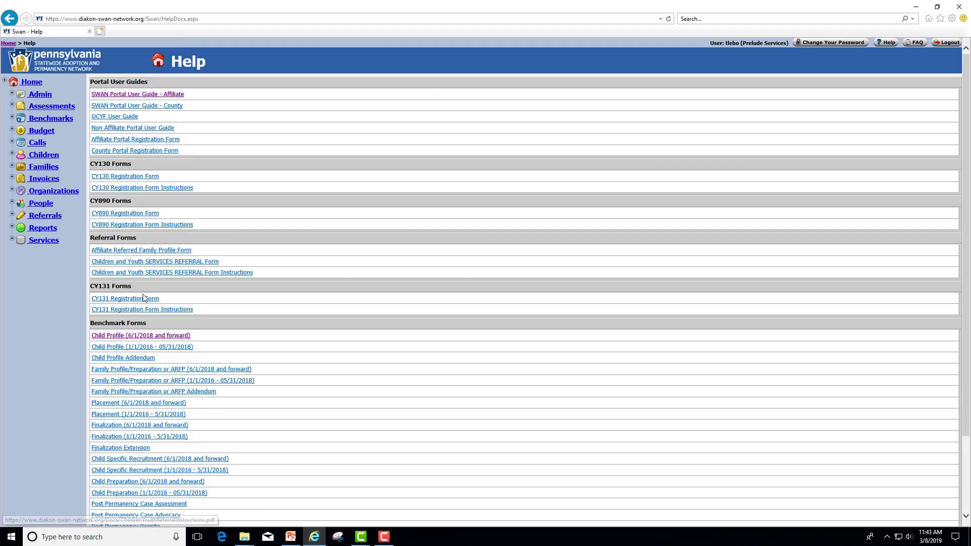
View the Child Profile (6/1/2018 and forward) guidelines PDF, then scroll to the Help page's FAQ resources.
{"action": "left_click", "coordinate": [153, 336]}
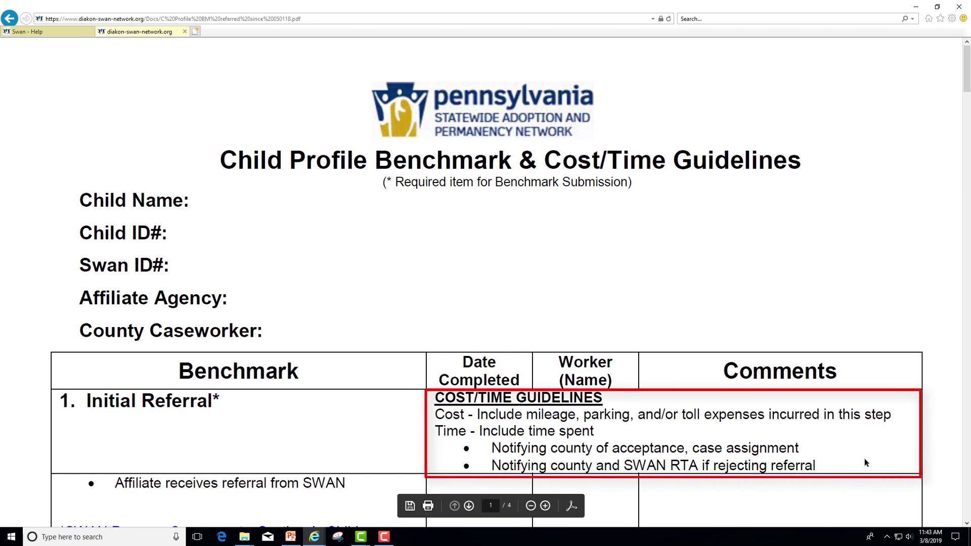
{"action": "left_click", "coordinate": [184, 32]}
{"action": "scroll", "coordinate": [171, 322], "scroll_direction": "down", "scroll_amount": 1}
{"action": "scroll", "coordinate": [170, 323], "scroll_direction": "down", "scroll_amount": 1}
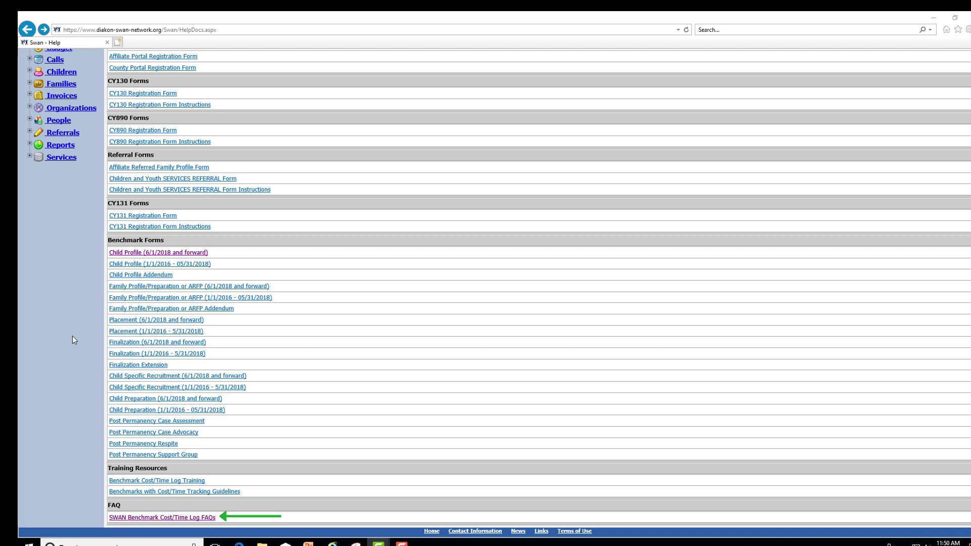
Preview the SWAN Benchmark Cost/Time Log FAQs PDF, then go to the portal's FAQ page.
{"action": "left_click", "coordinate": [192, 518]}
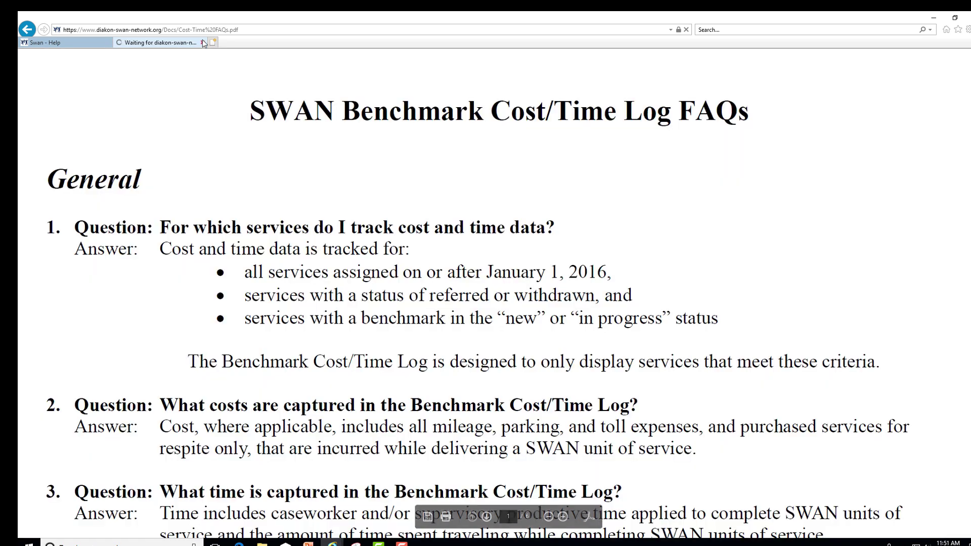
{"action": "left_click", "coordinate": [204, 42]}
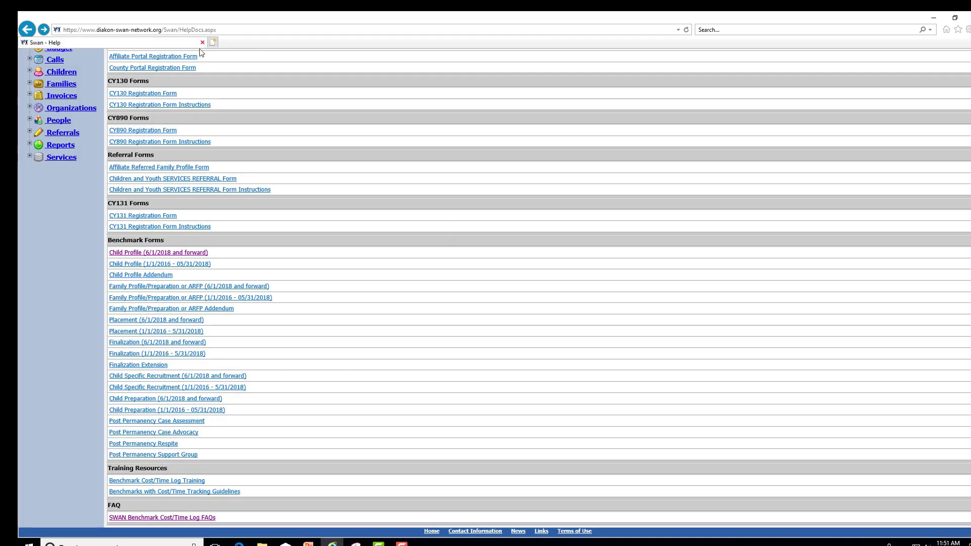
{"action": "scroll", "coordinate": [781, 319], "scroll_direction": "up", "scroll_amount": 3}
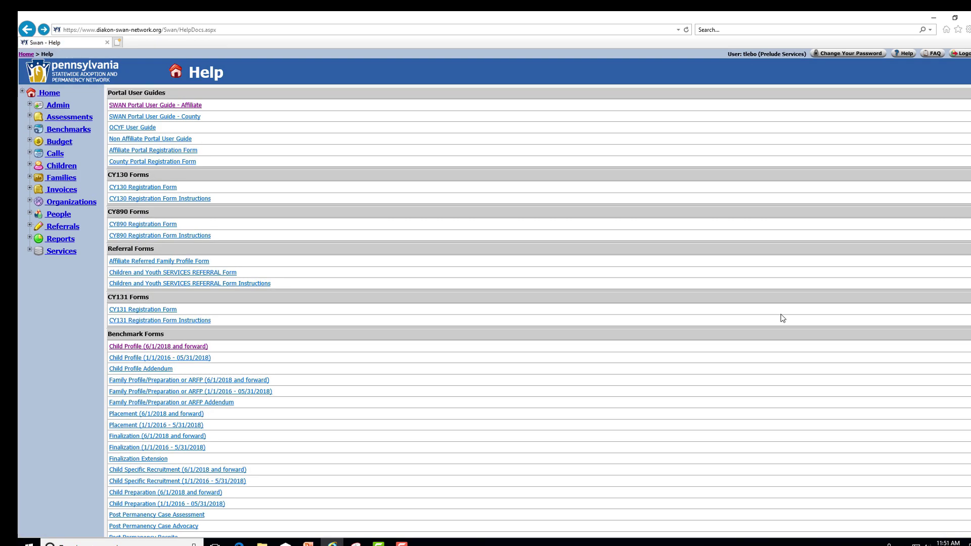
{"action": "left_click", "coordinate": [932, 53]}
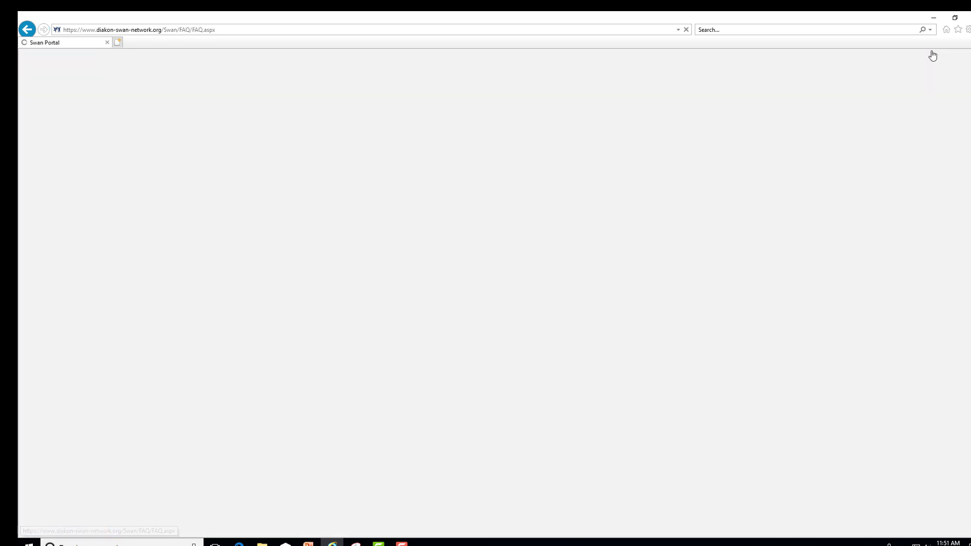